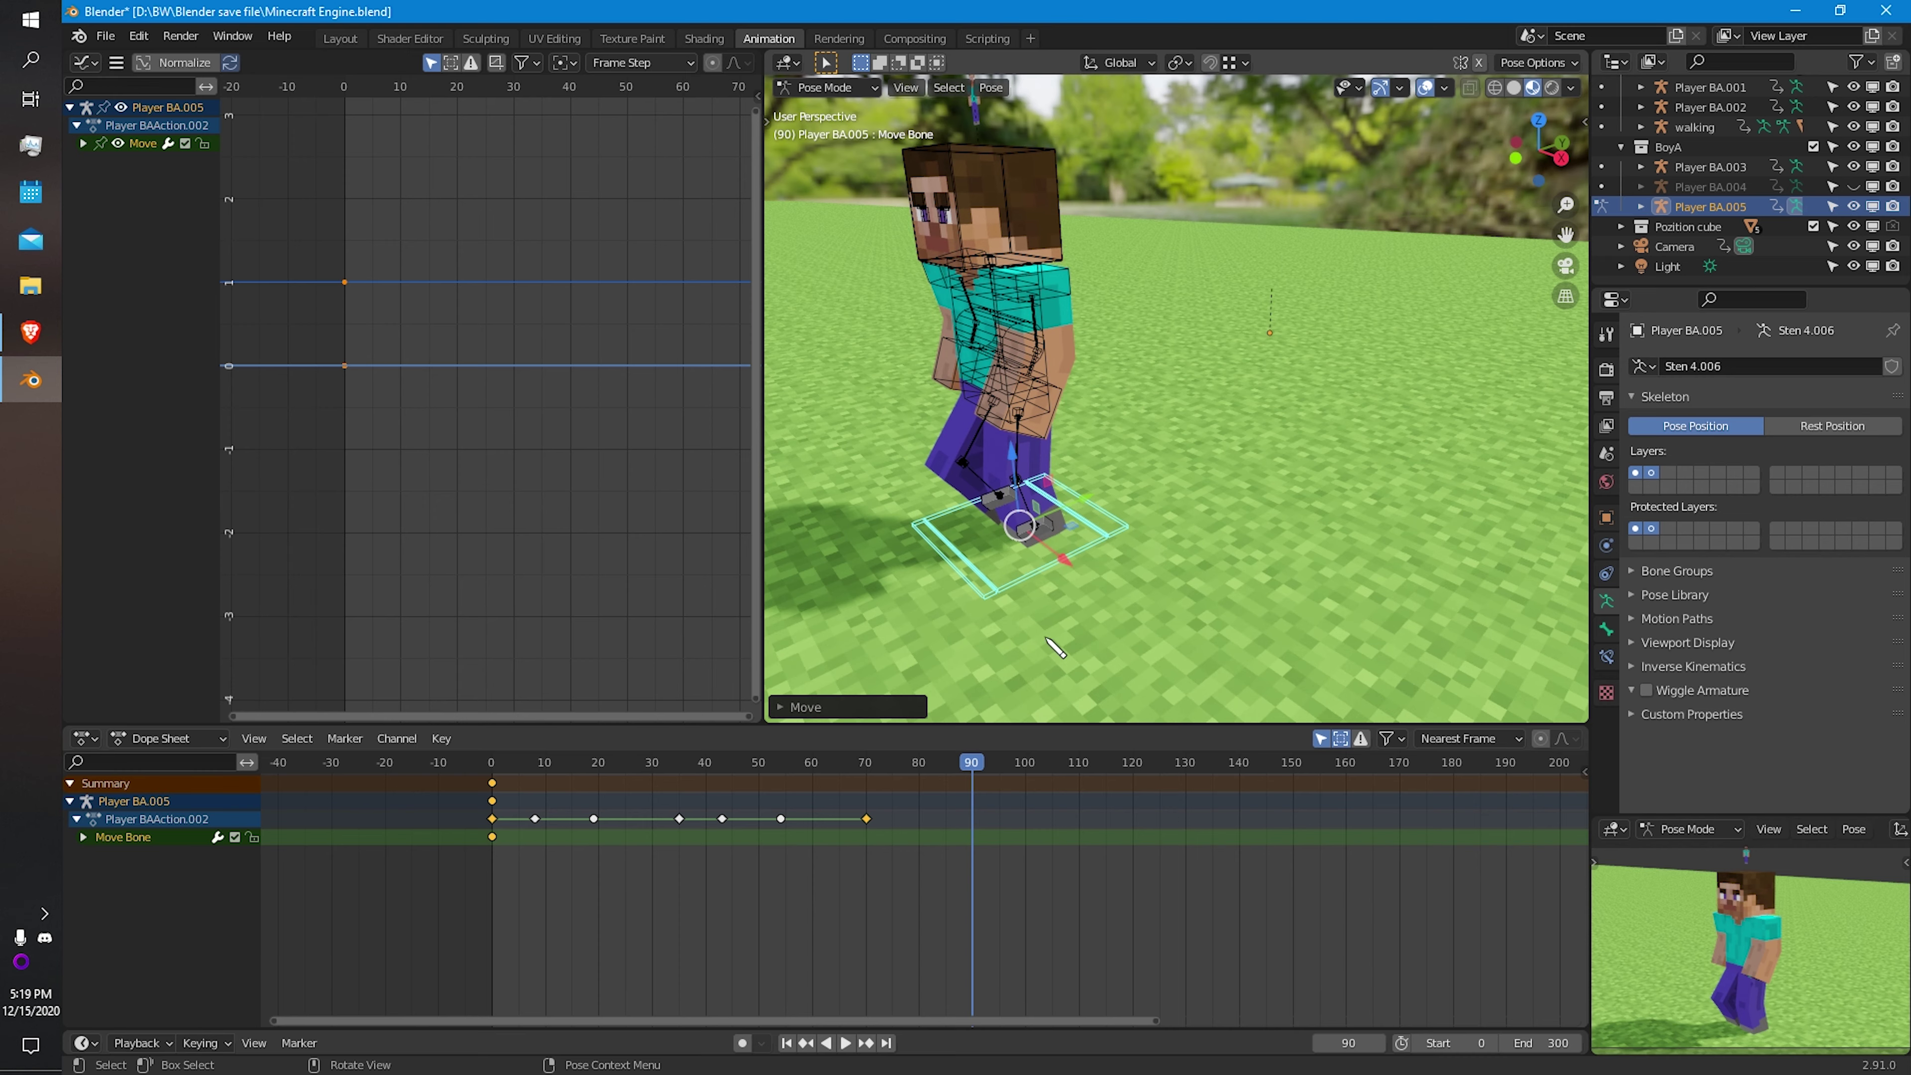
Keyframe the Move bone at frame 90 and isolate its Y Location curve in the graph editor.
key("i")
left_click(1049, 639)
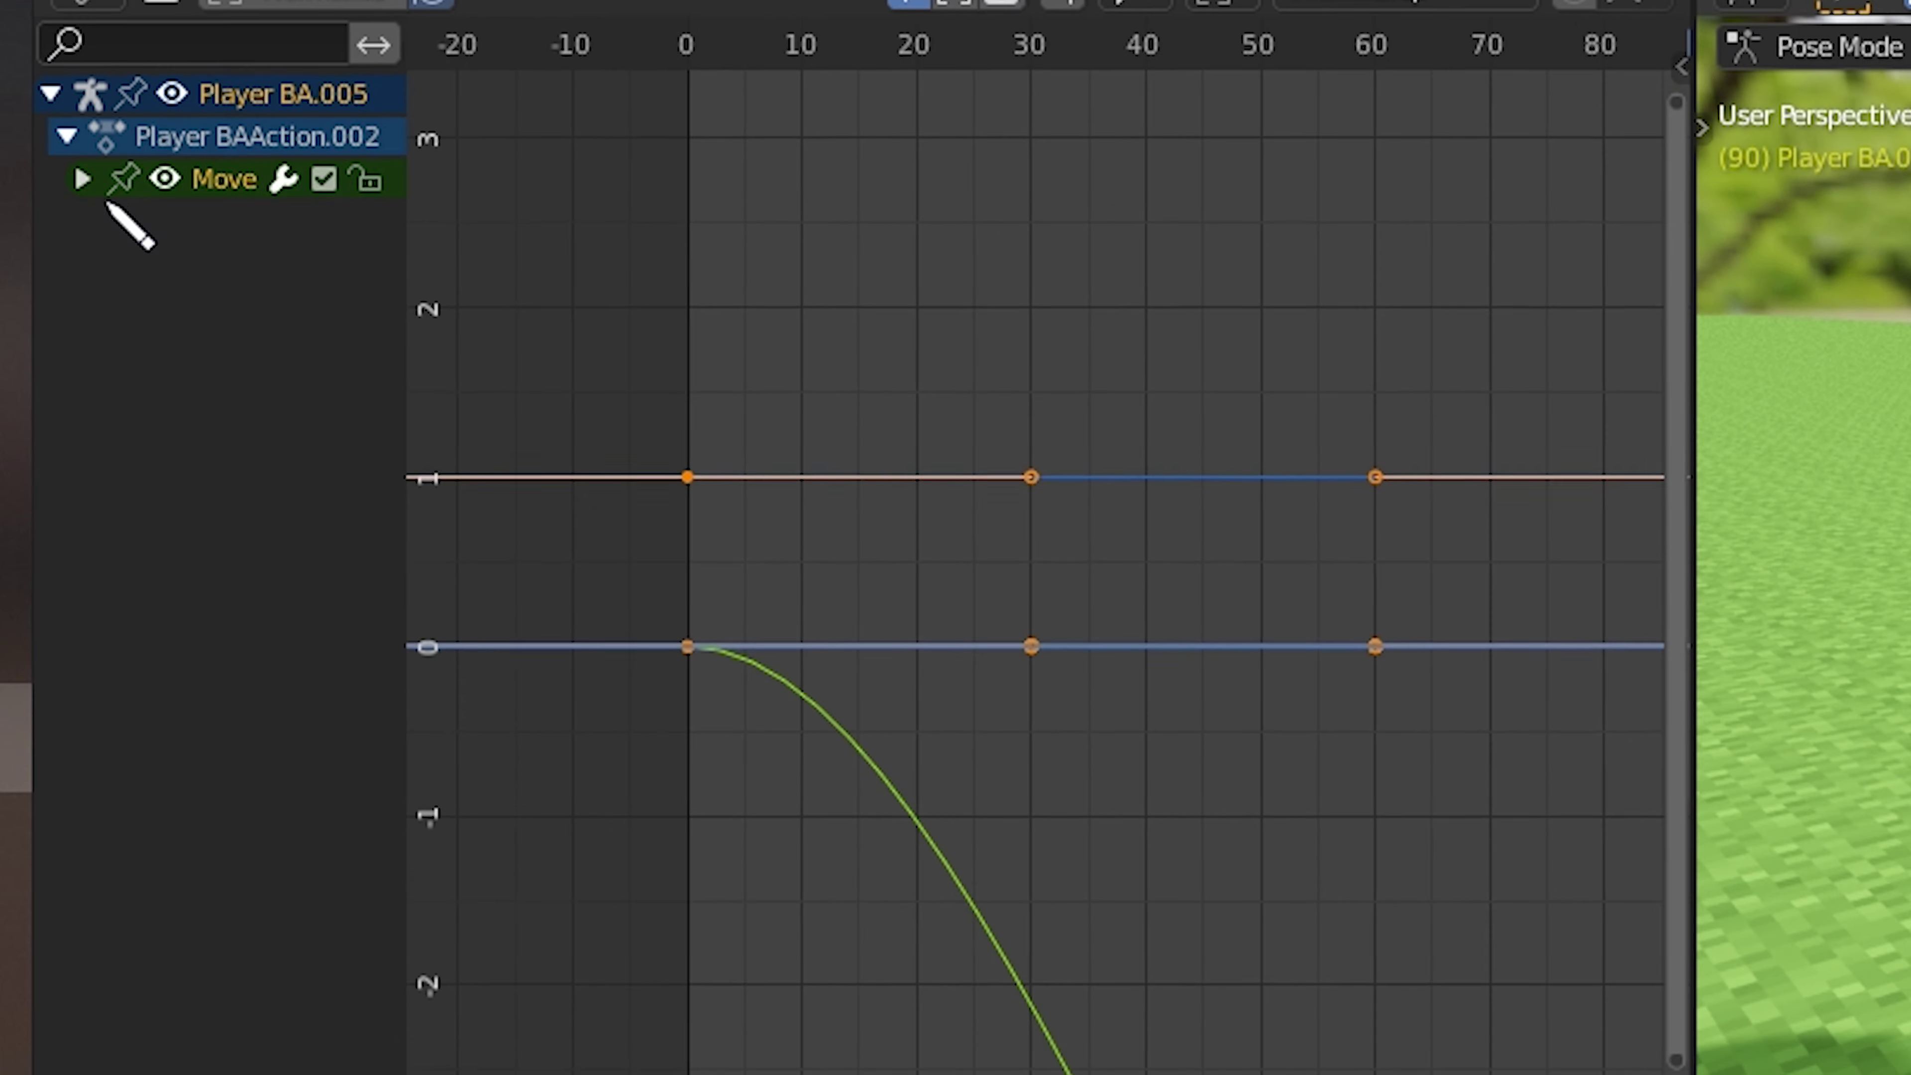
left_click(83, 144)
left_click(82, 143)
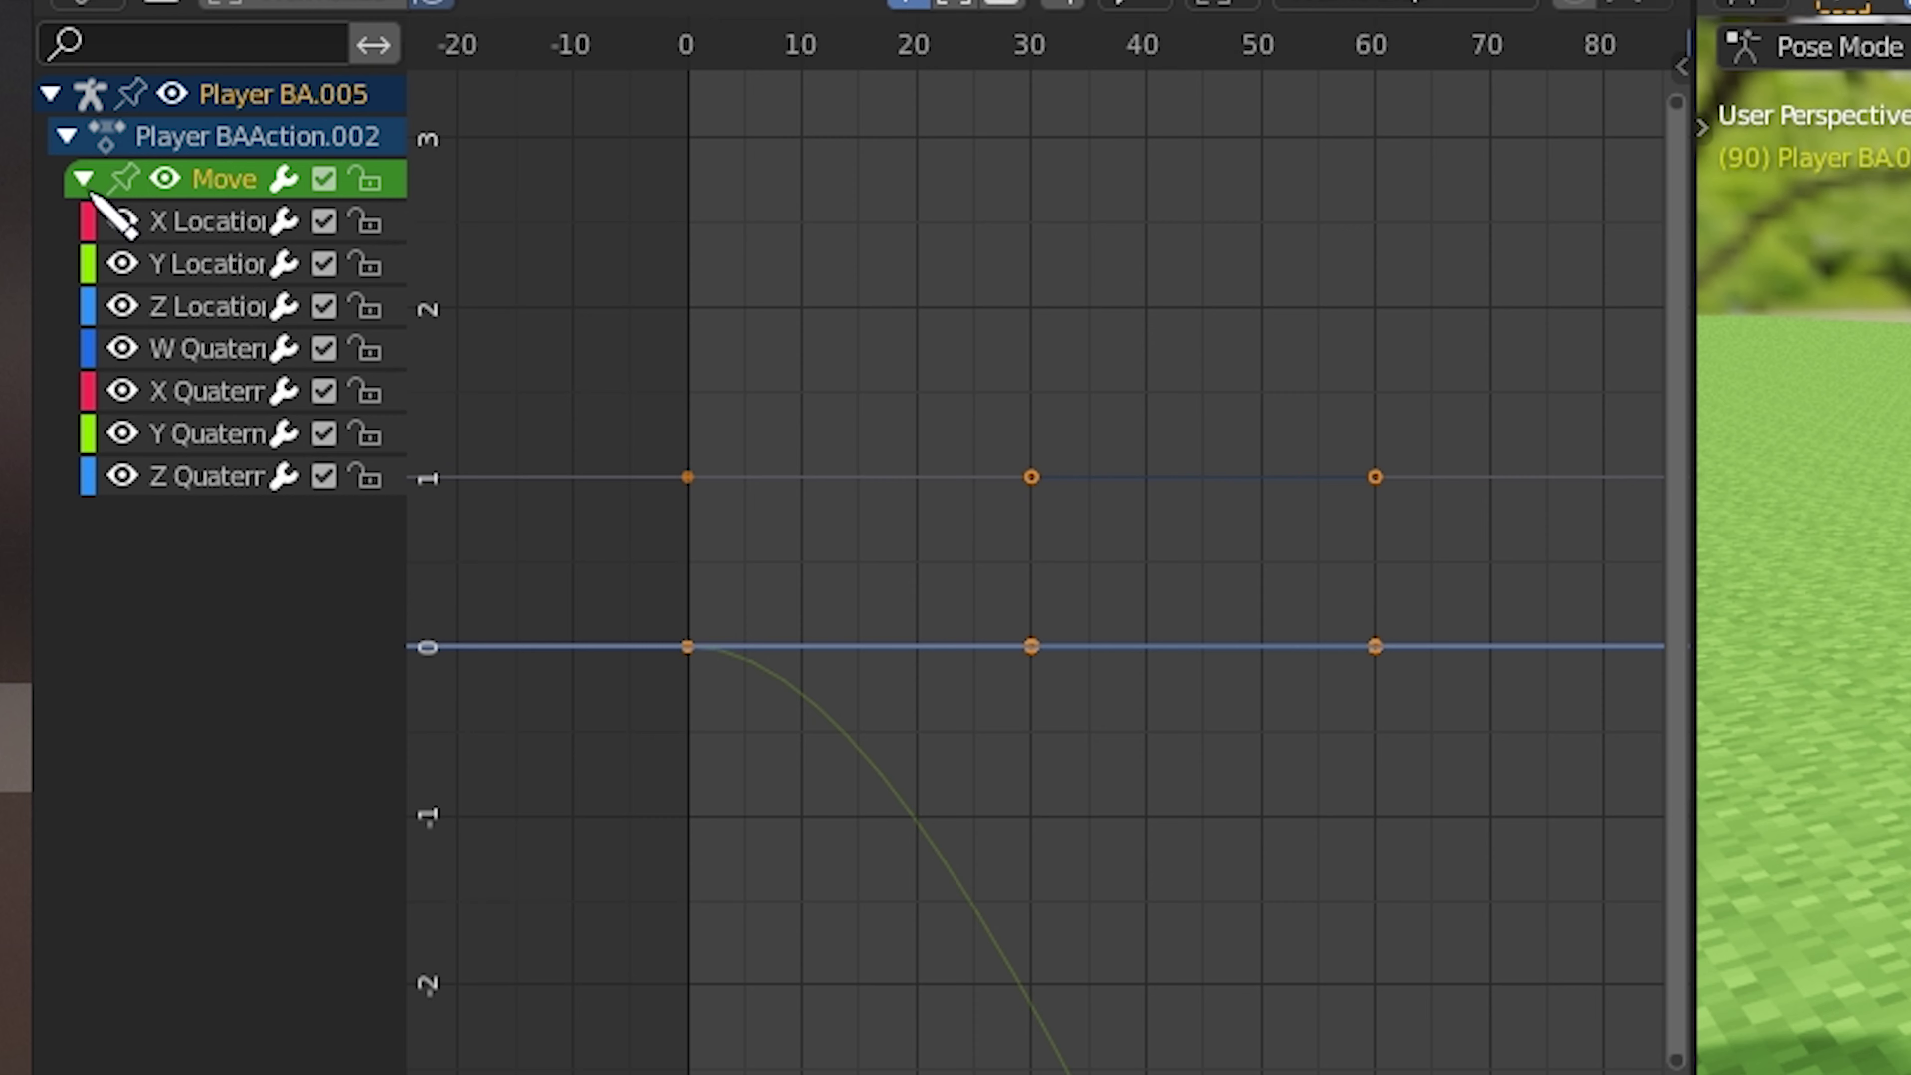
left_click(202, 277)
Set the interpolation of the Move bone's Y Location keyframes to Linear.
scroll(935, 825, "down", 4)
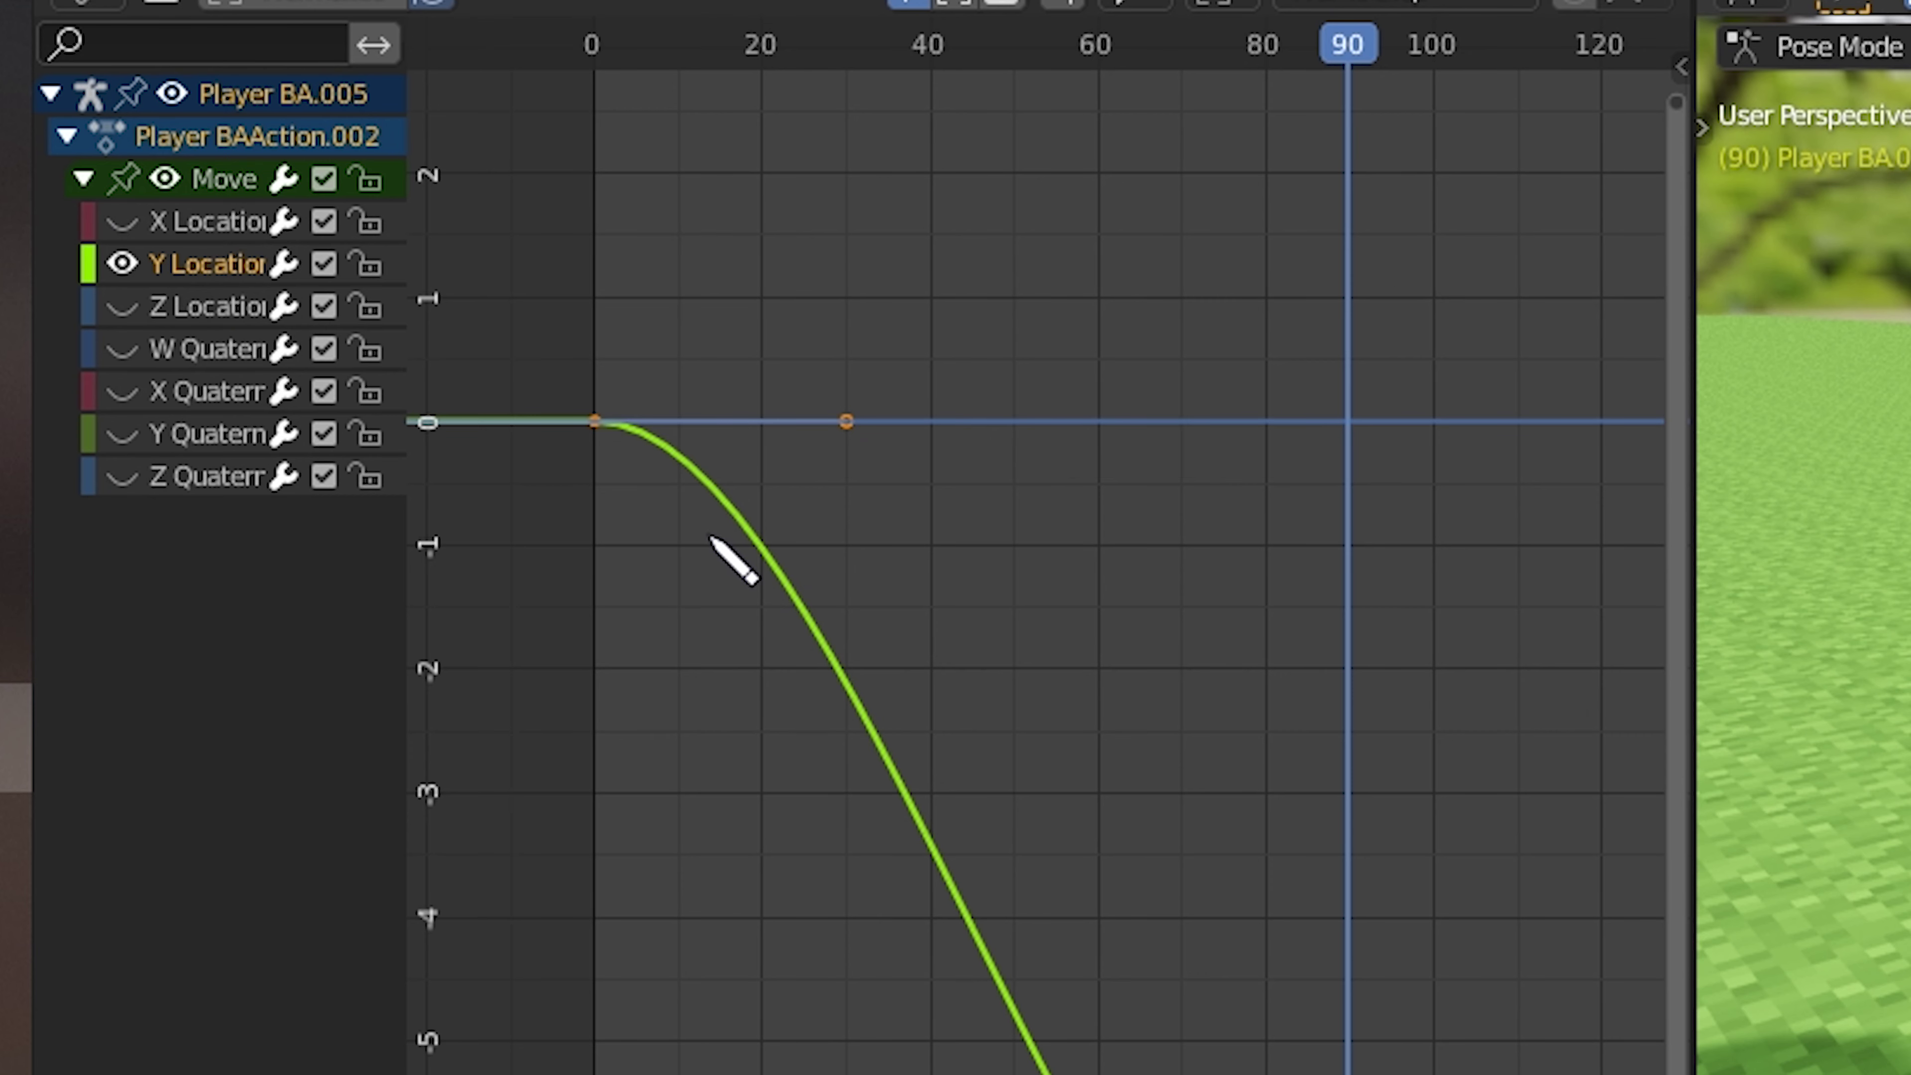
key("t")
left_click(750, 539)
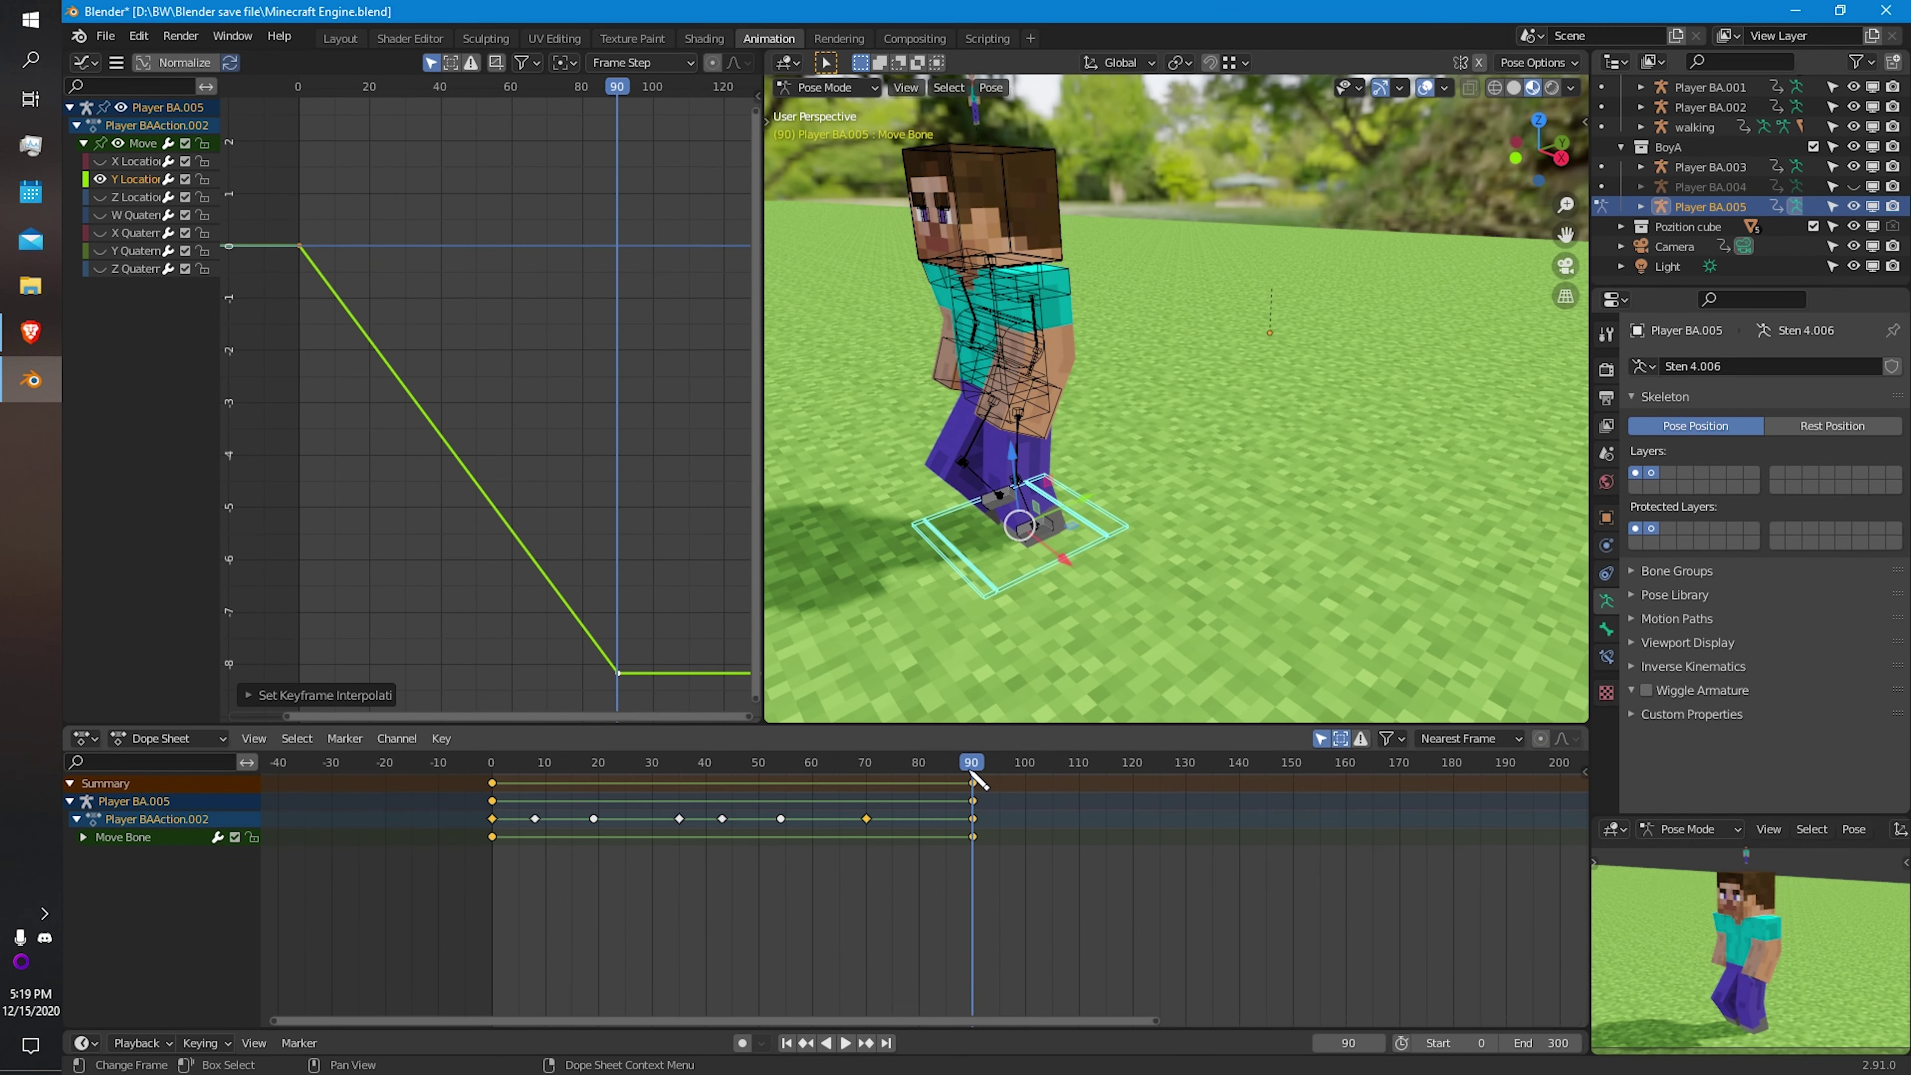
Play and scrub the walk to check the constant forward motion, ending at frame 0.
key("space")
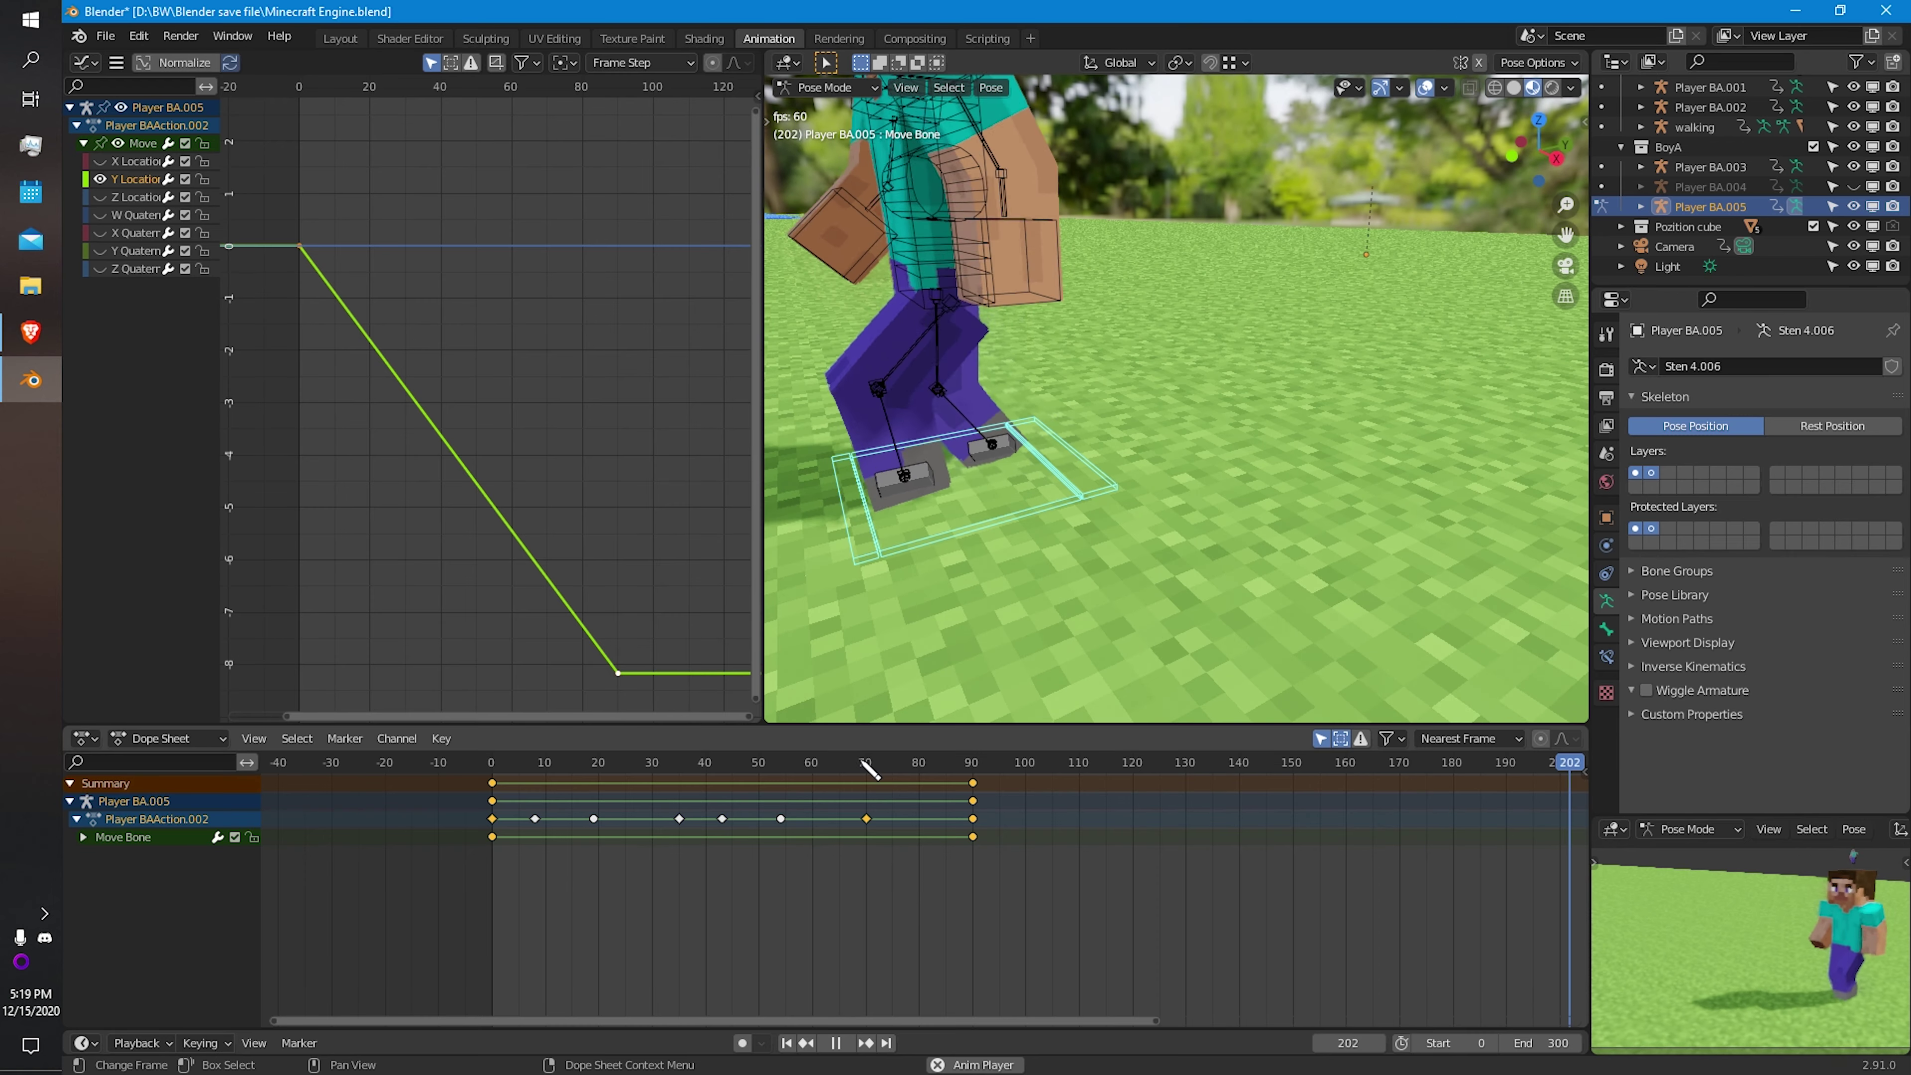
left_click_drag(753, 769, 594, 783)
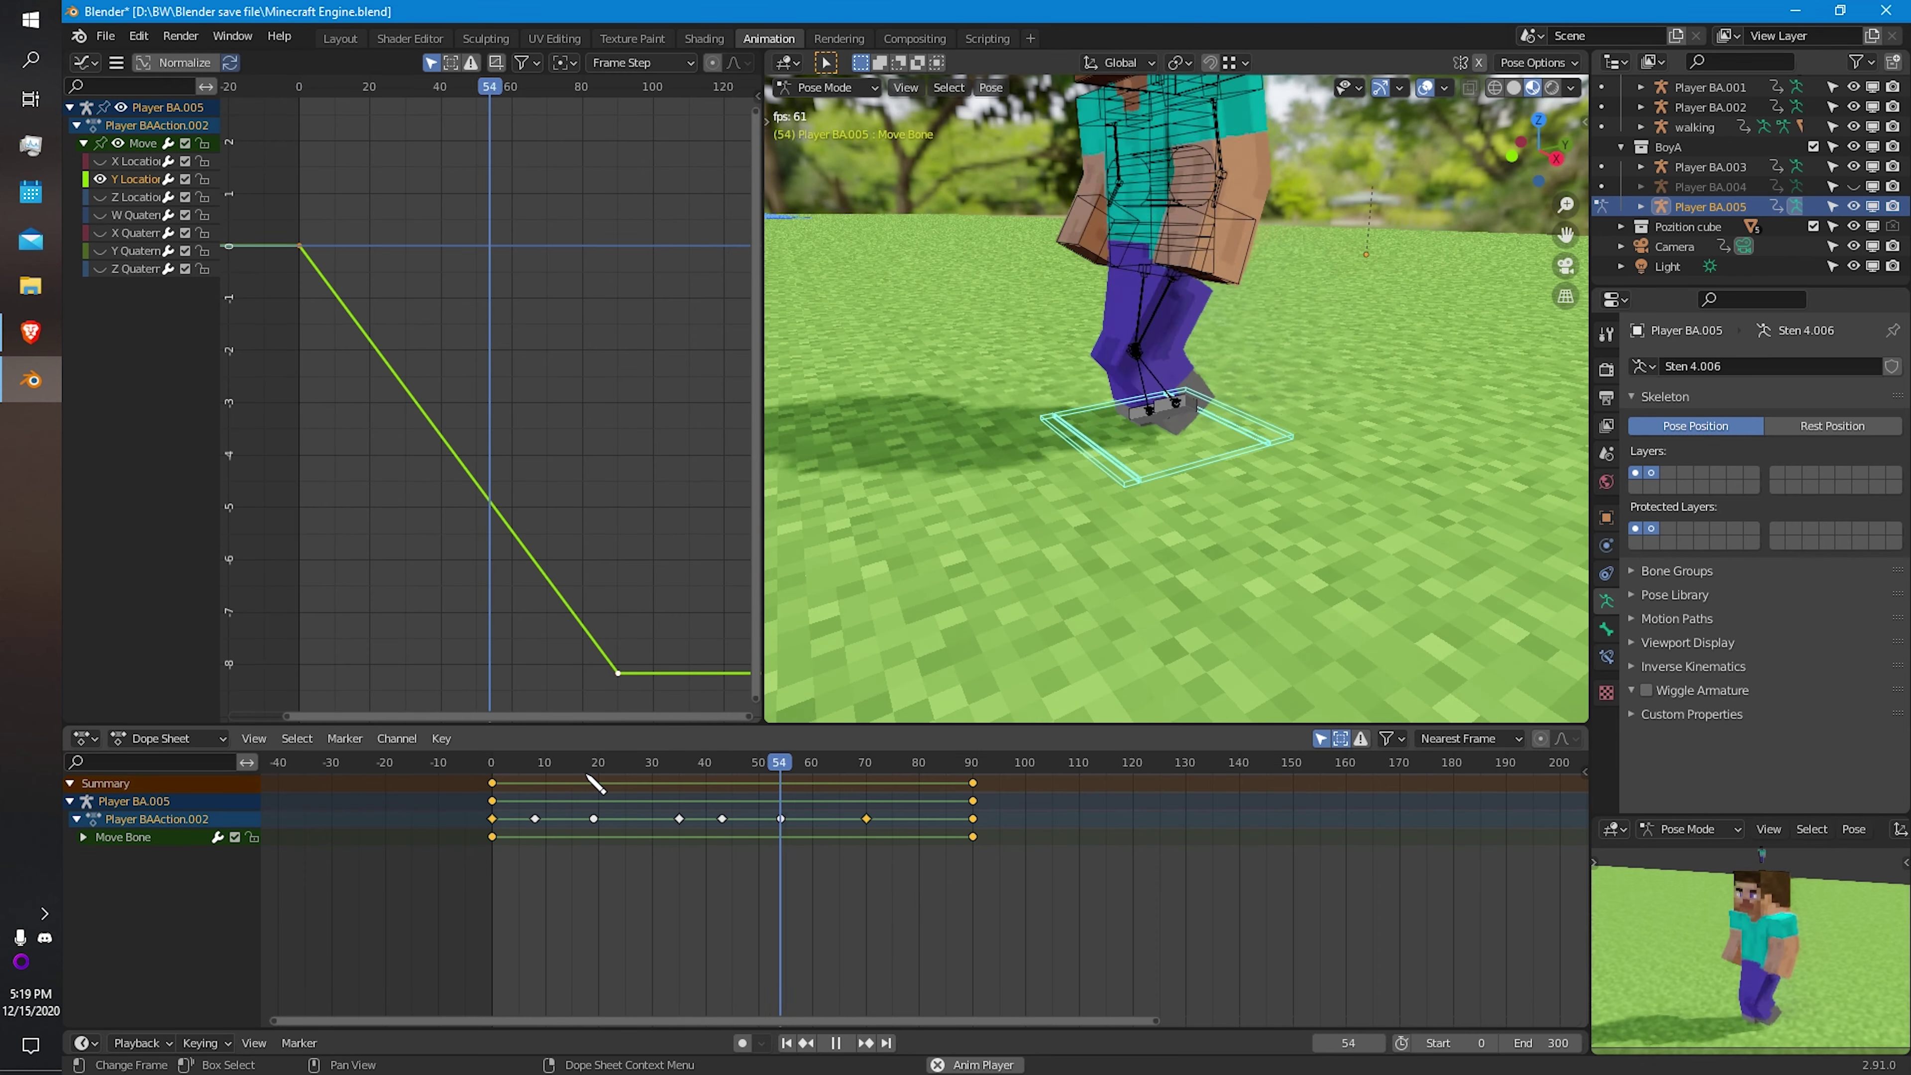
left_click(497, 779)
key("space")
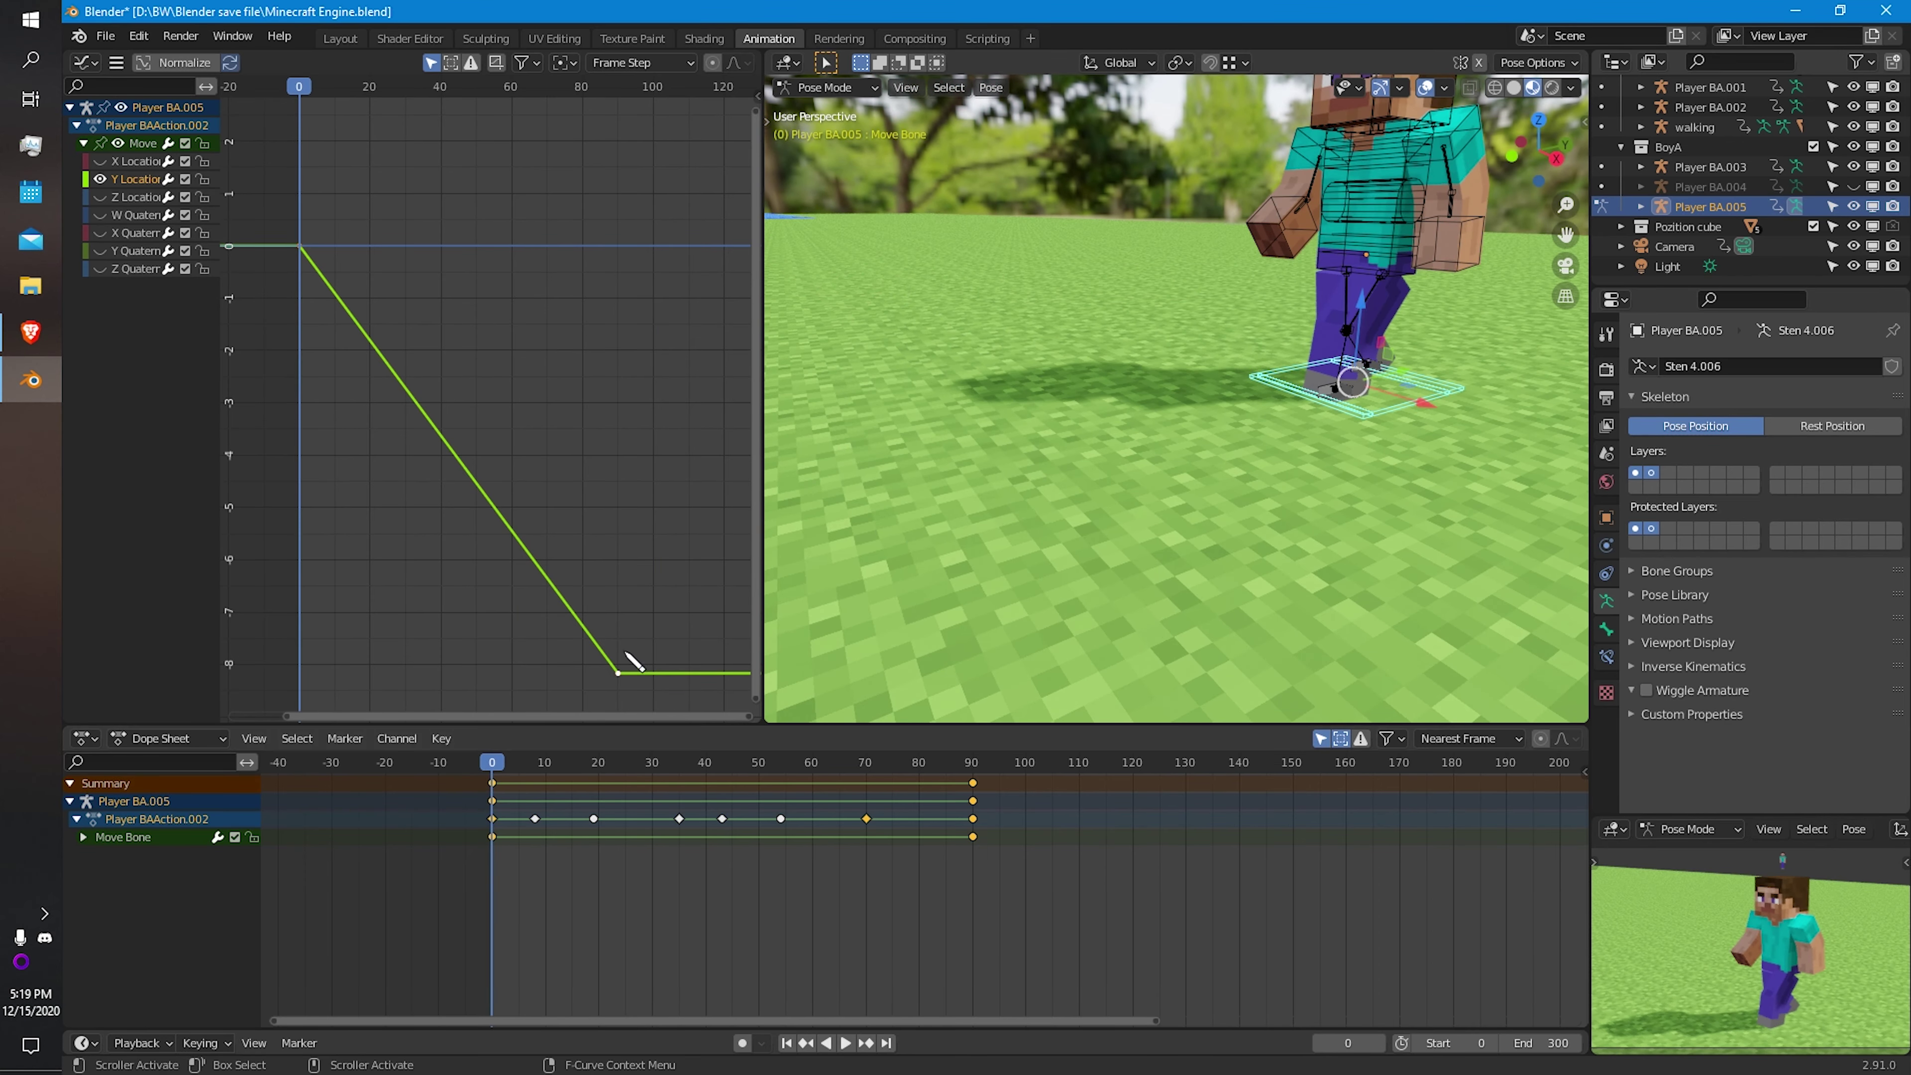
Add a Cycles modifier to the Move bone's Y Location curve.
scroll(594, 647, "down", 3)
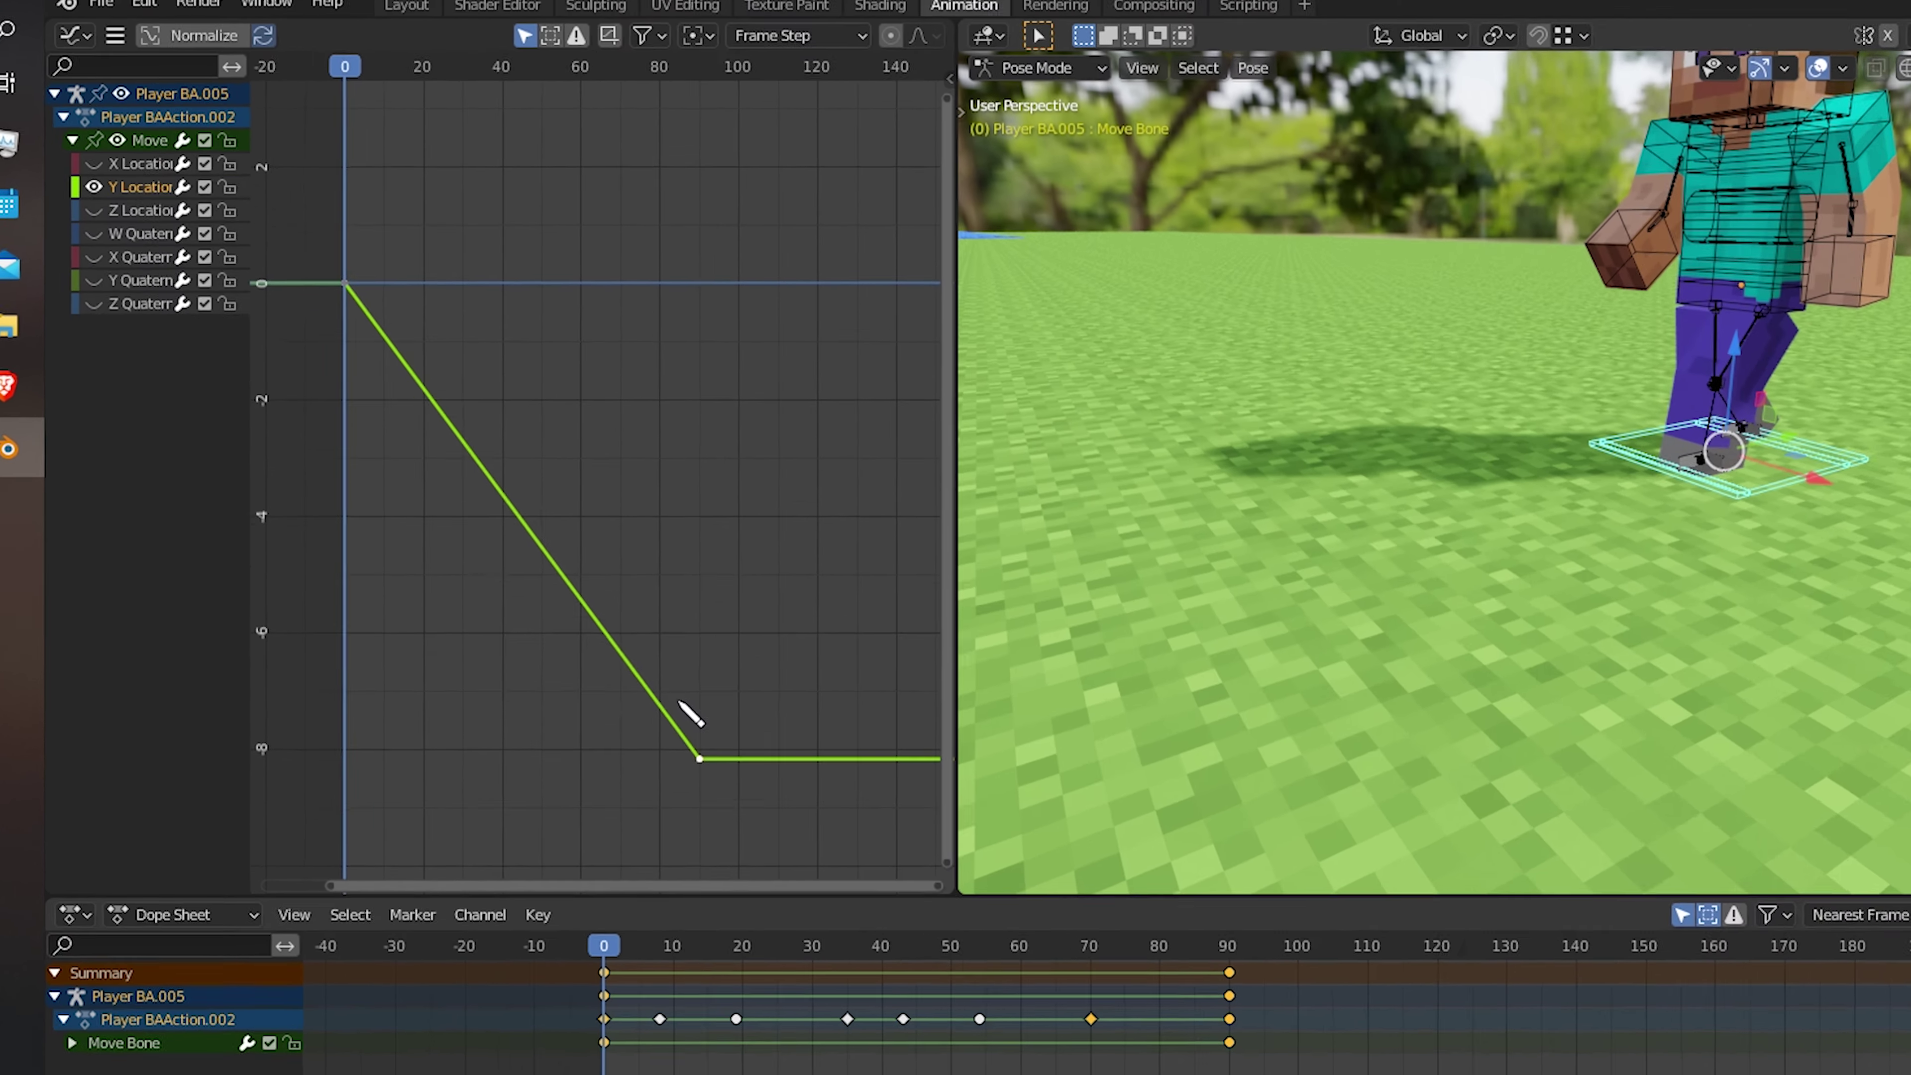
key("n")
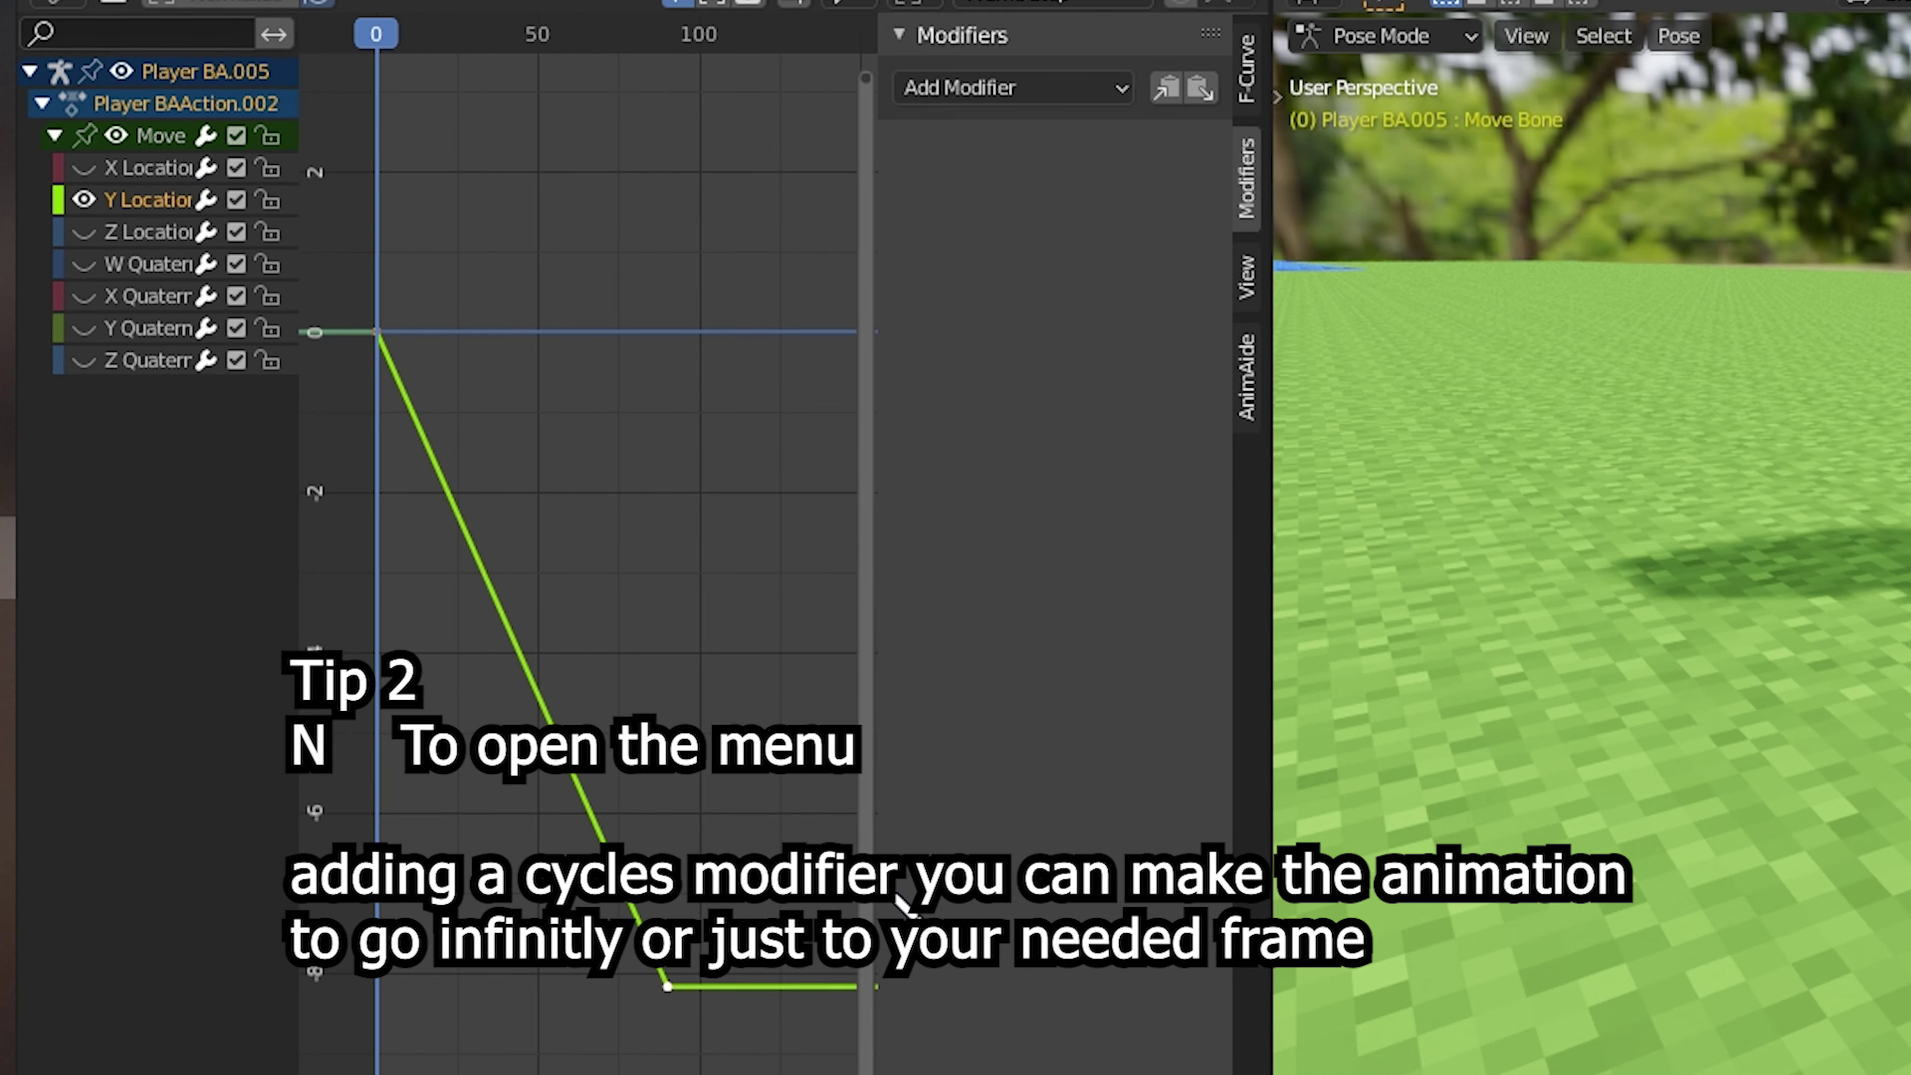
left_click(1038, 98)
left_click(1001, 249)
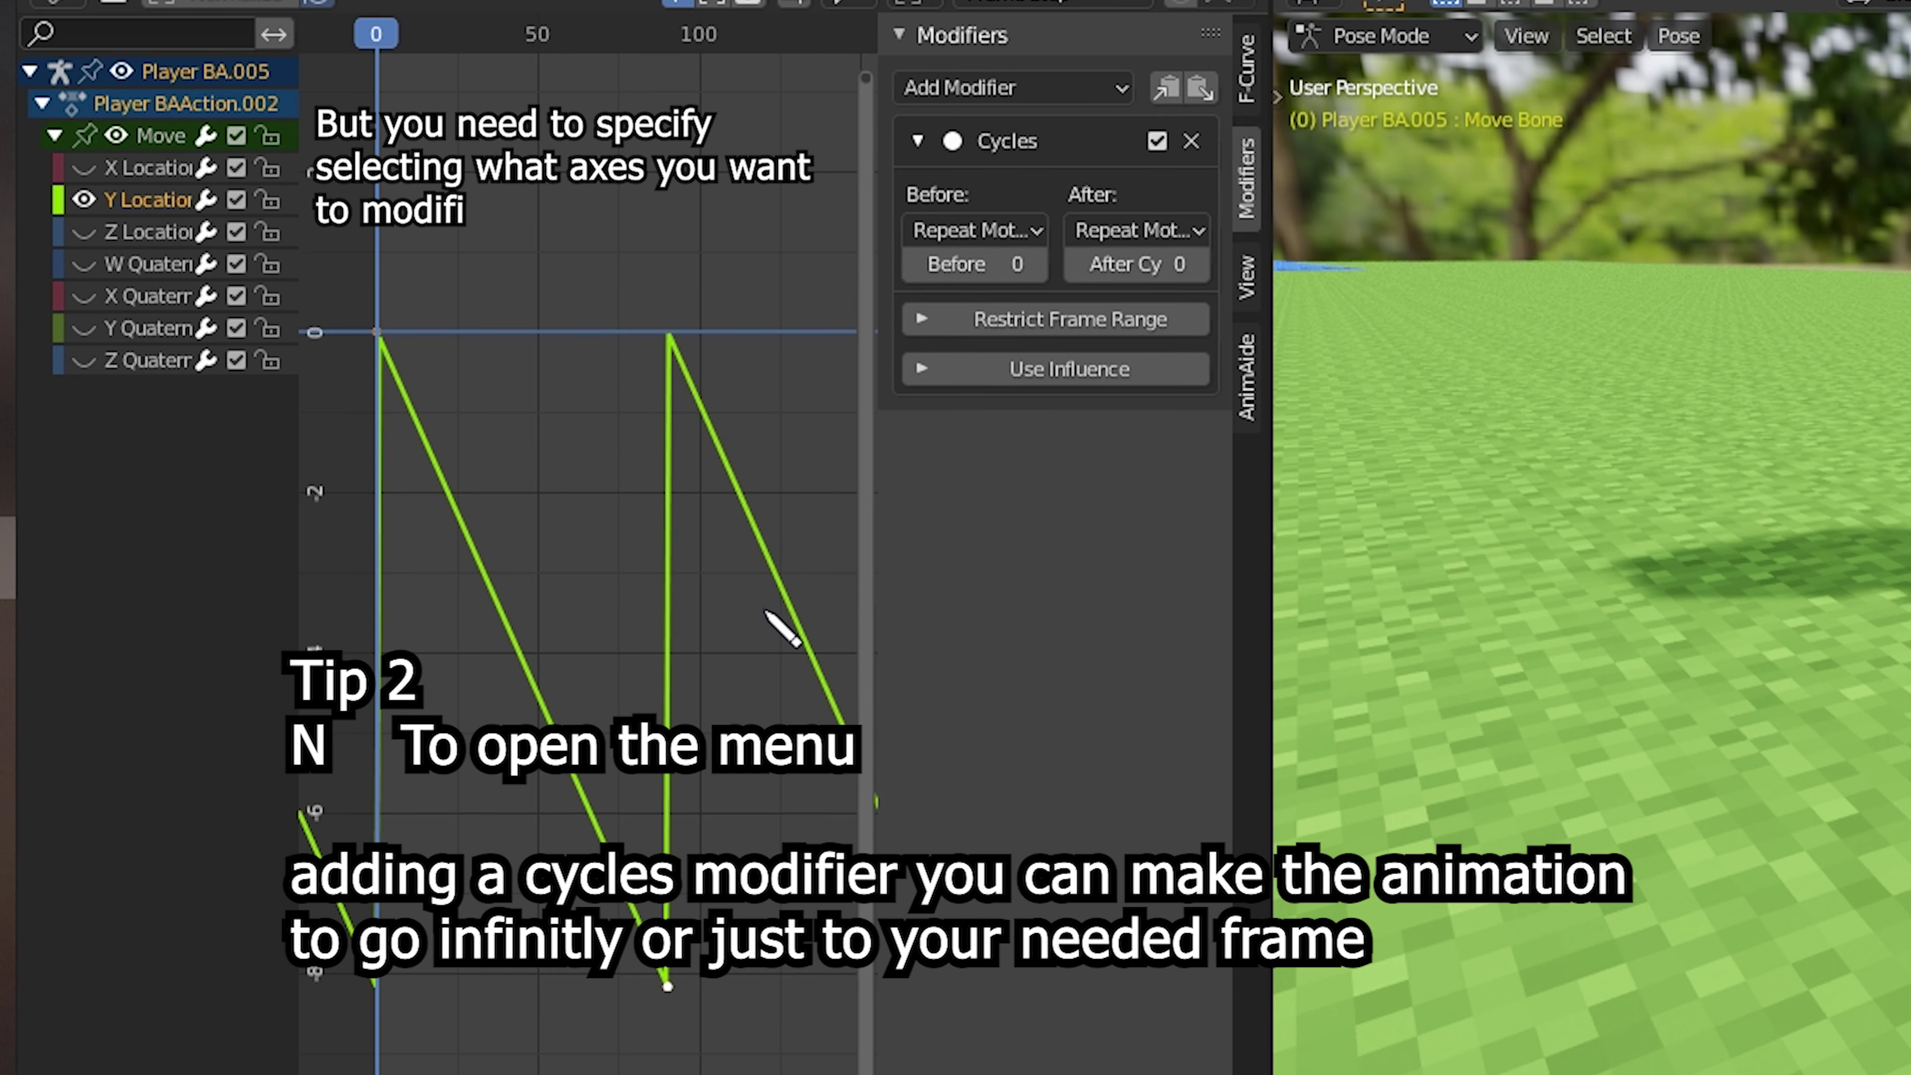
Set the Cycles modifier's After mode to Repeat with Offset and its Before count to -1.
scroll(782, 629, "down", 2)
left_click_drag(442, 53, 631, 124)
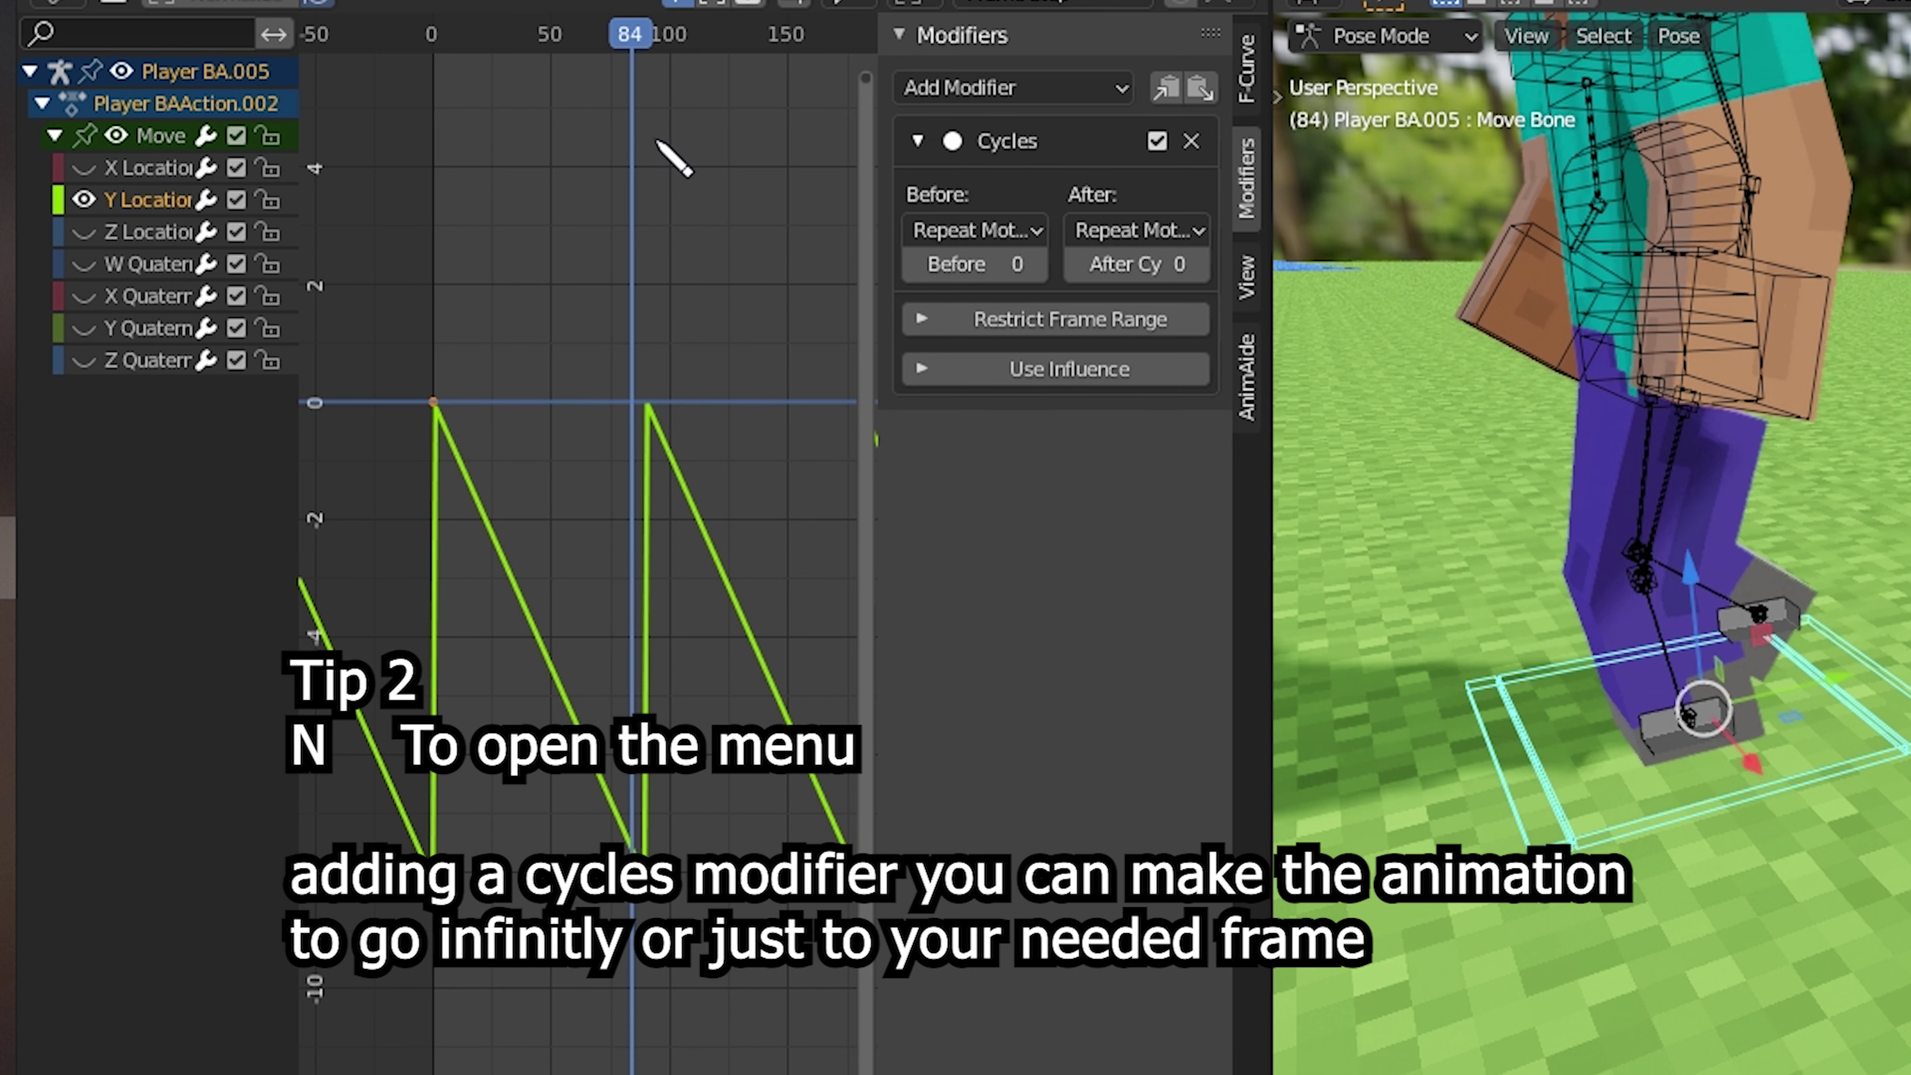
left_click(1129, 231)
left_click(1219, 351)
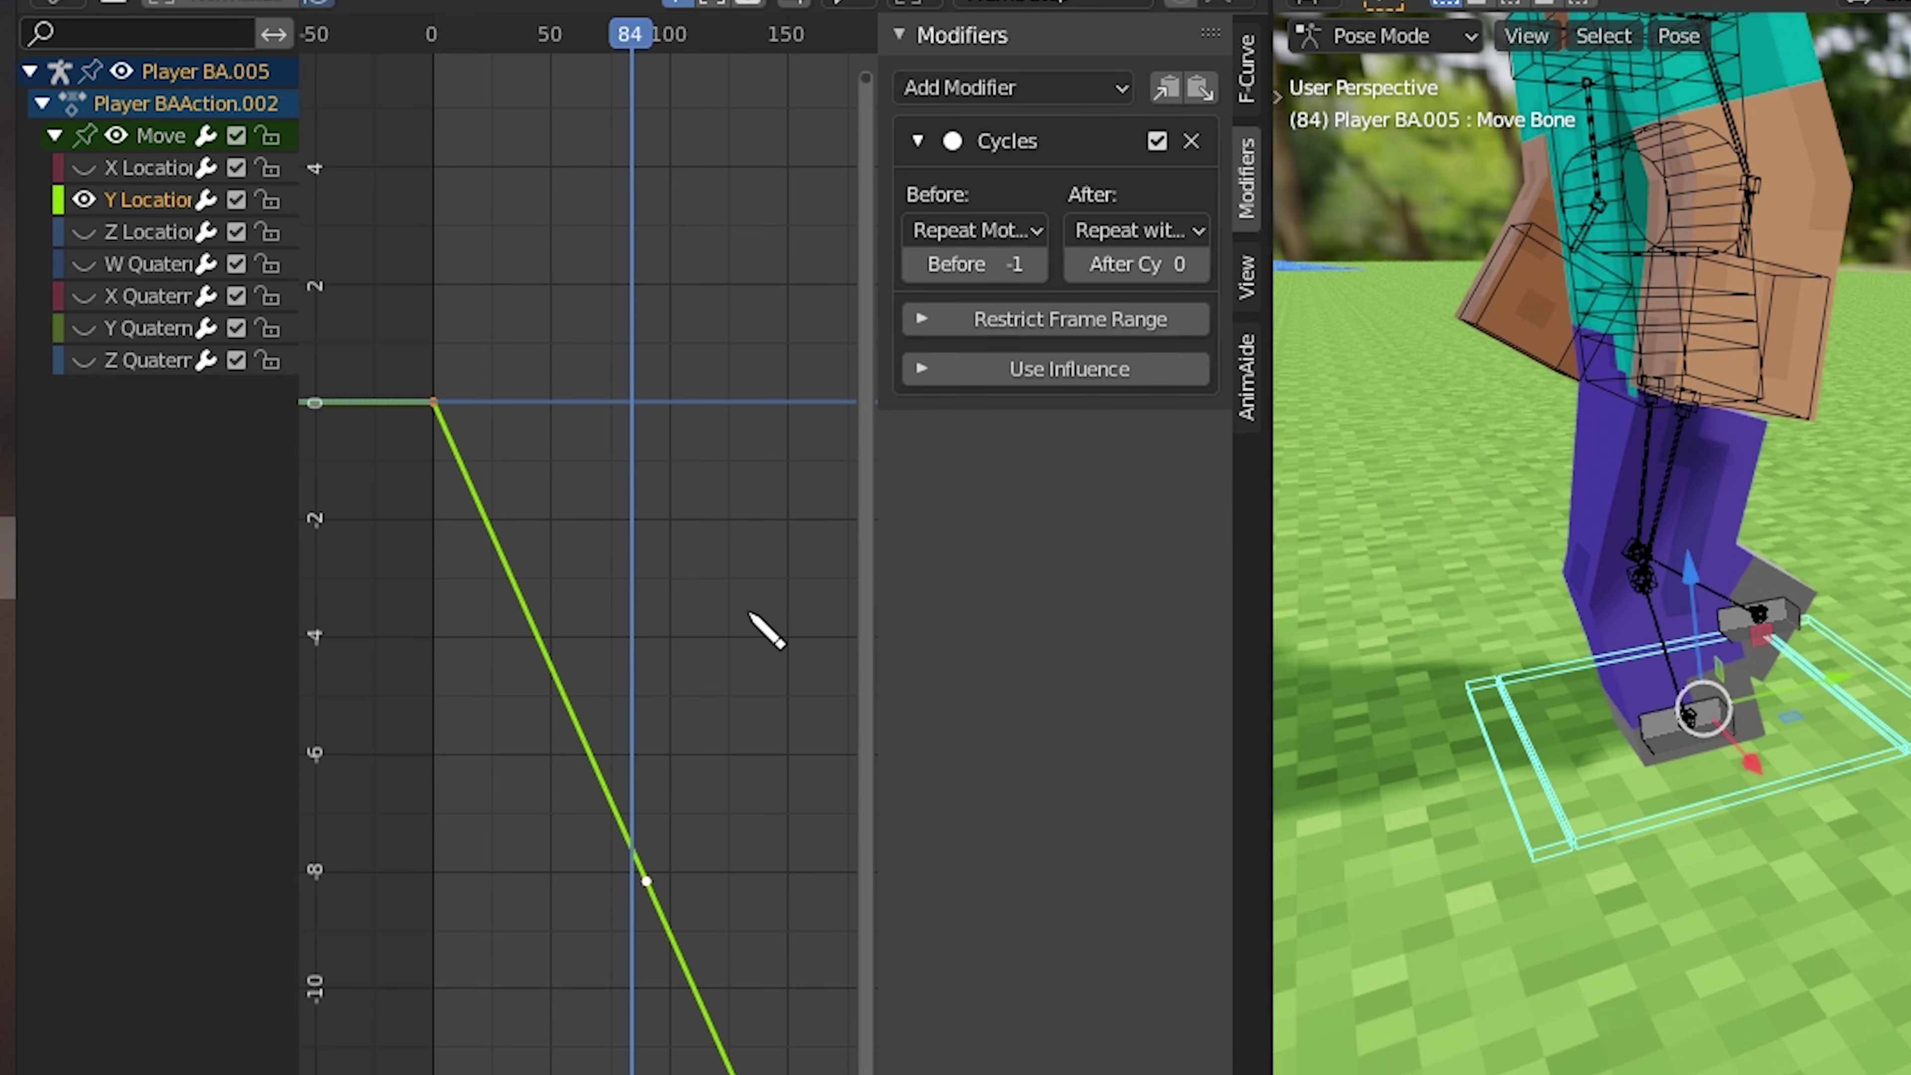
Play the looping walk, return to frame 0 and hide the graph editor's modifier settings.
key("space")
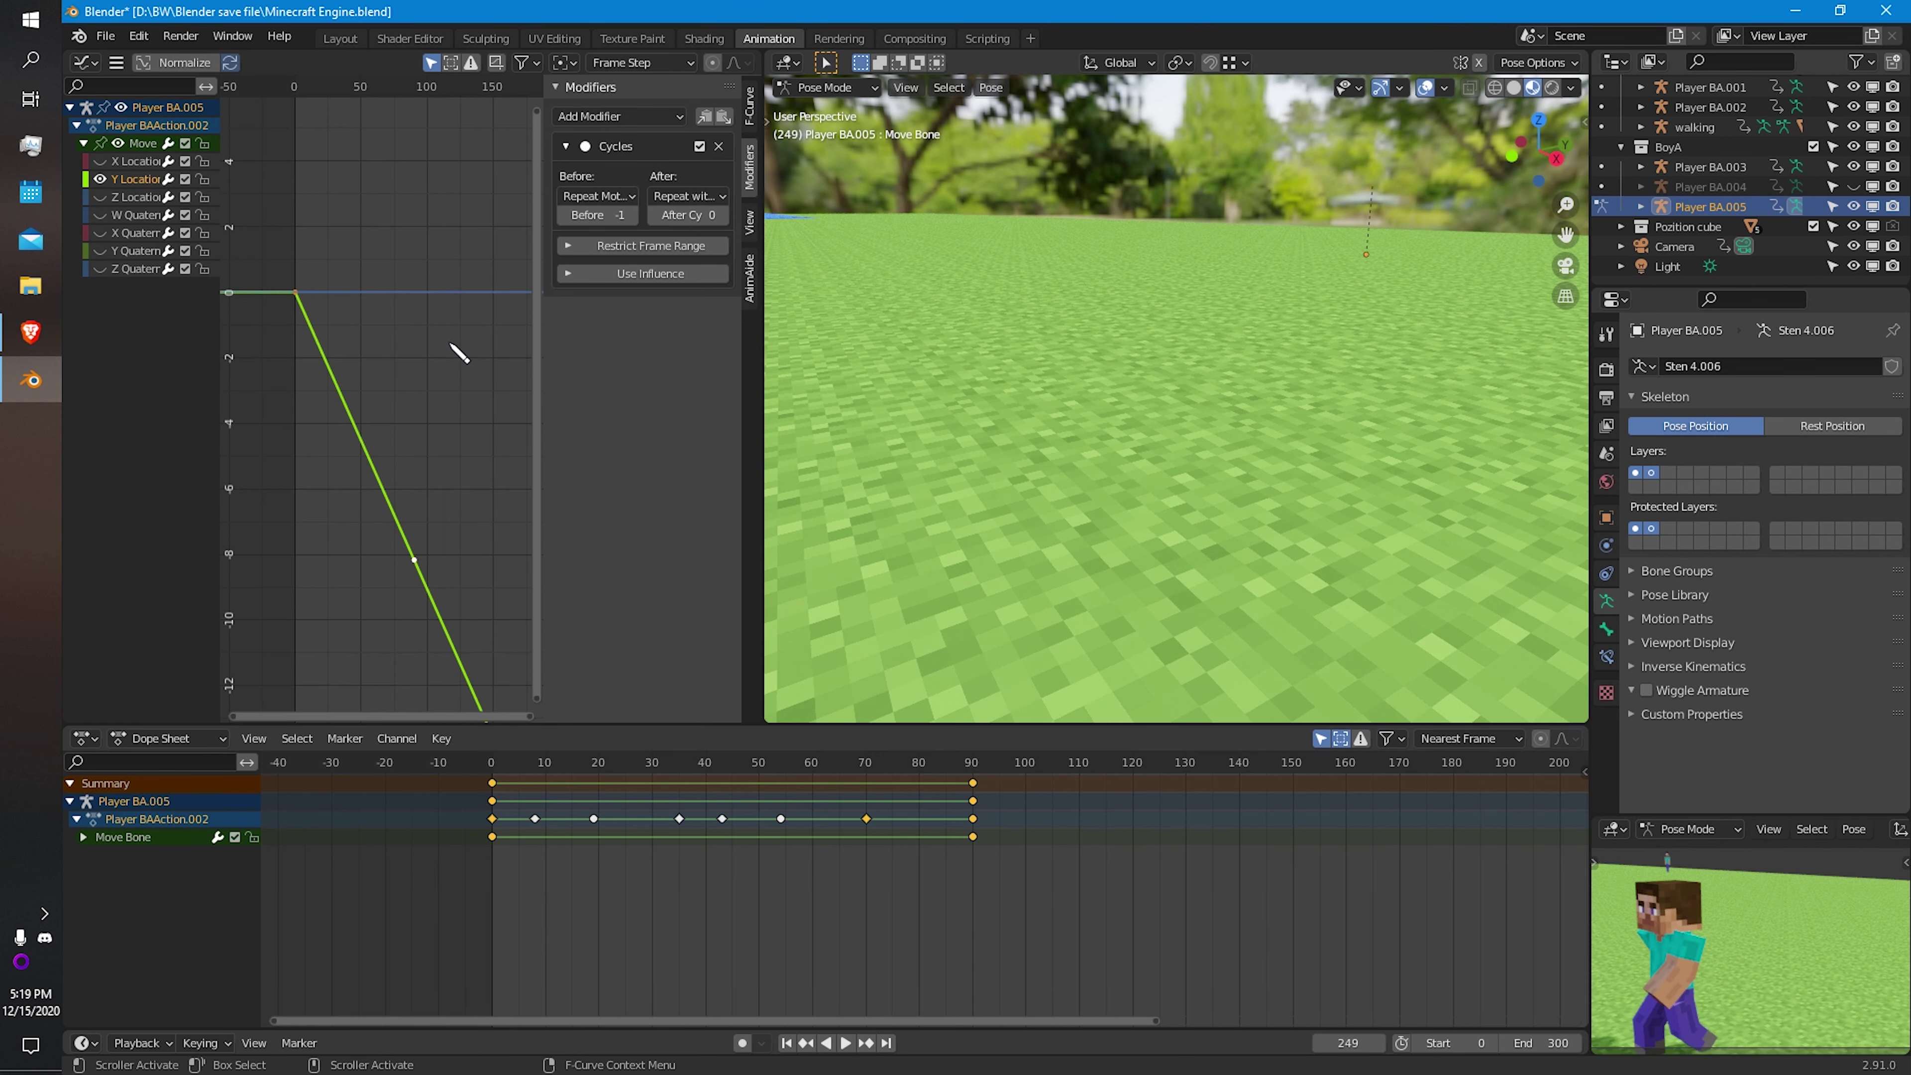
key("shift+Left")
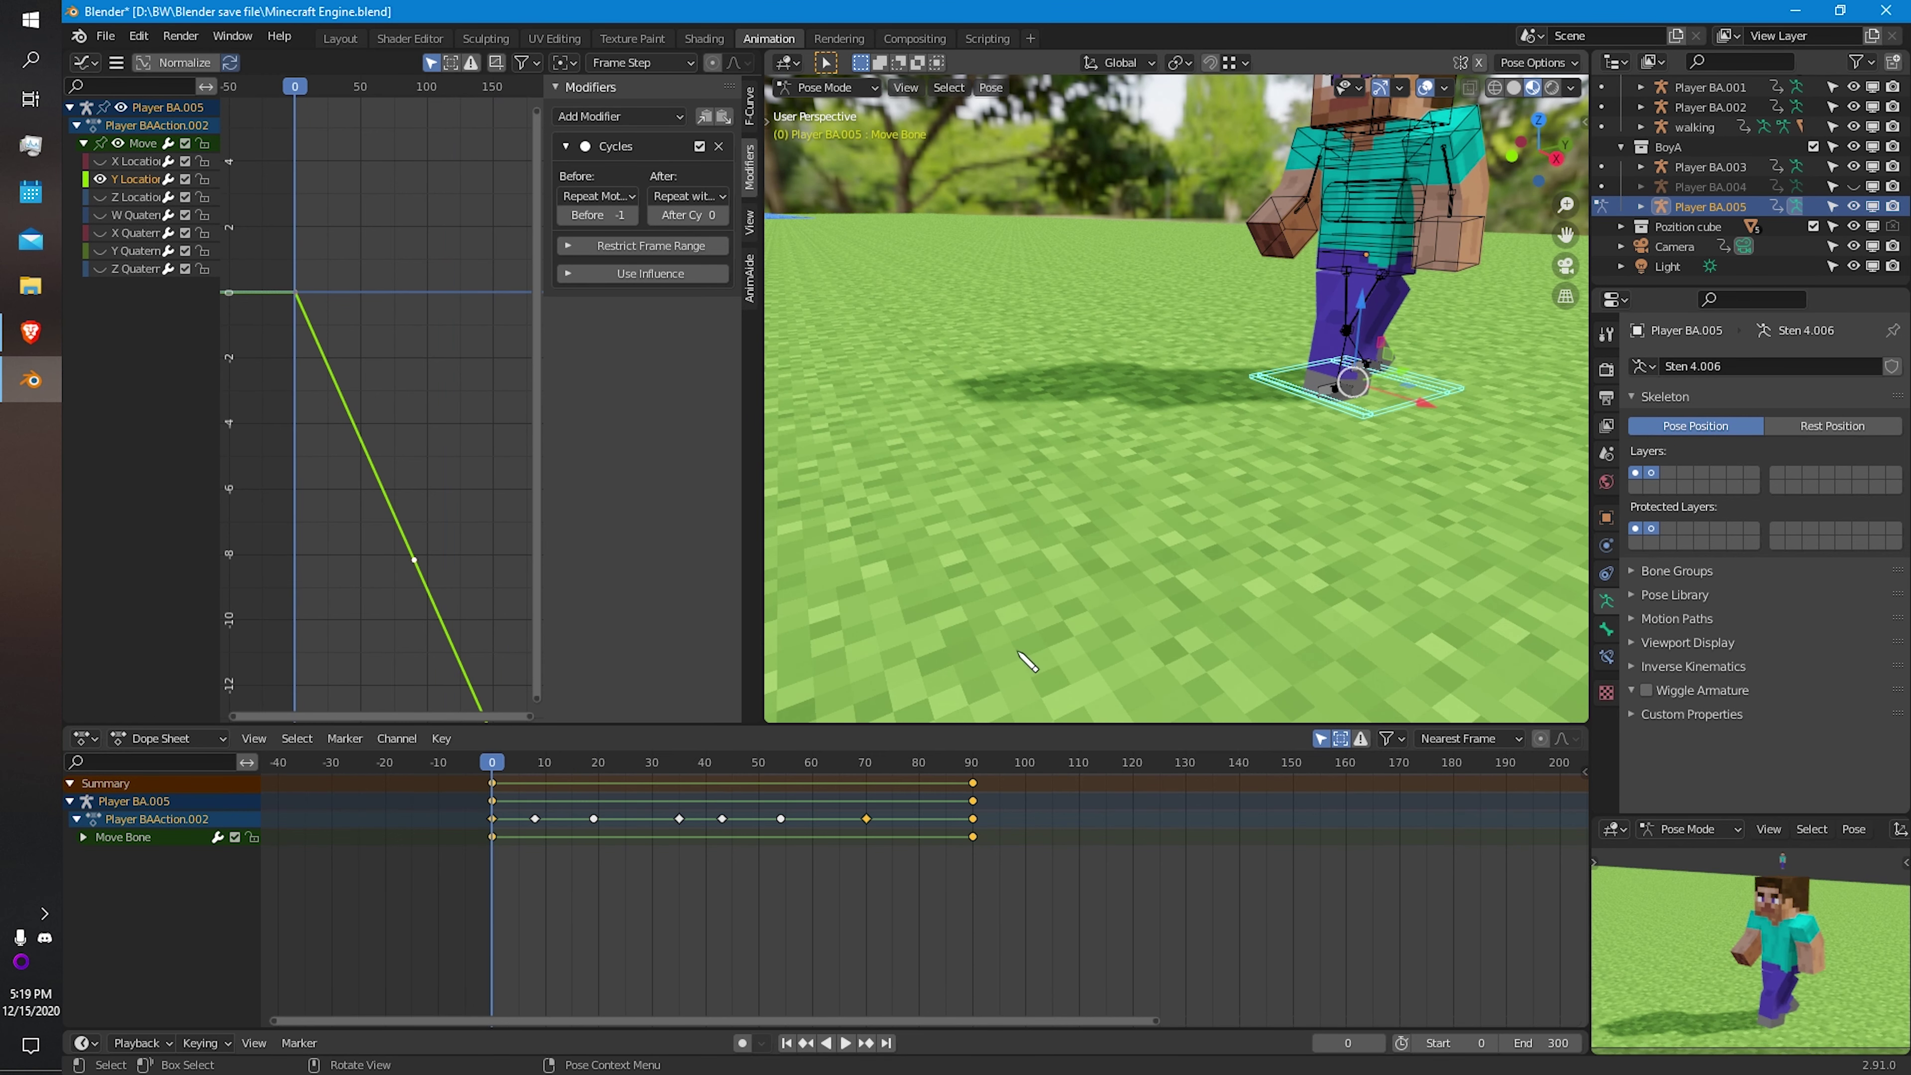
key("n")
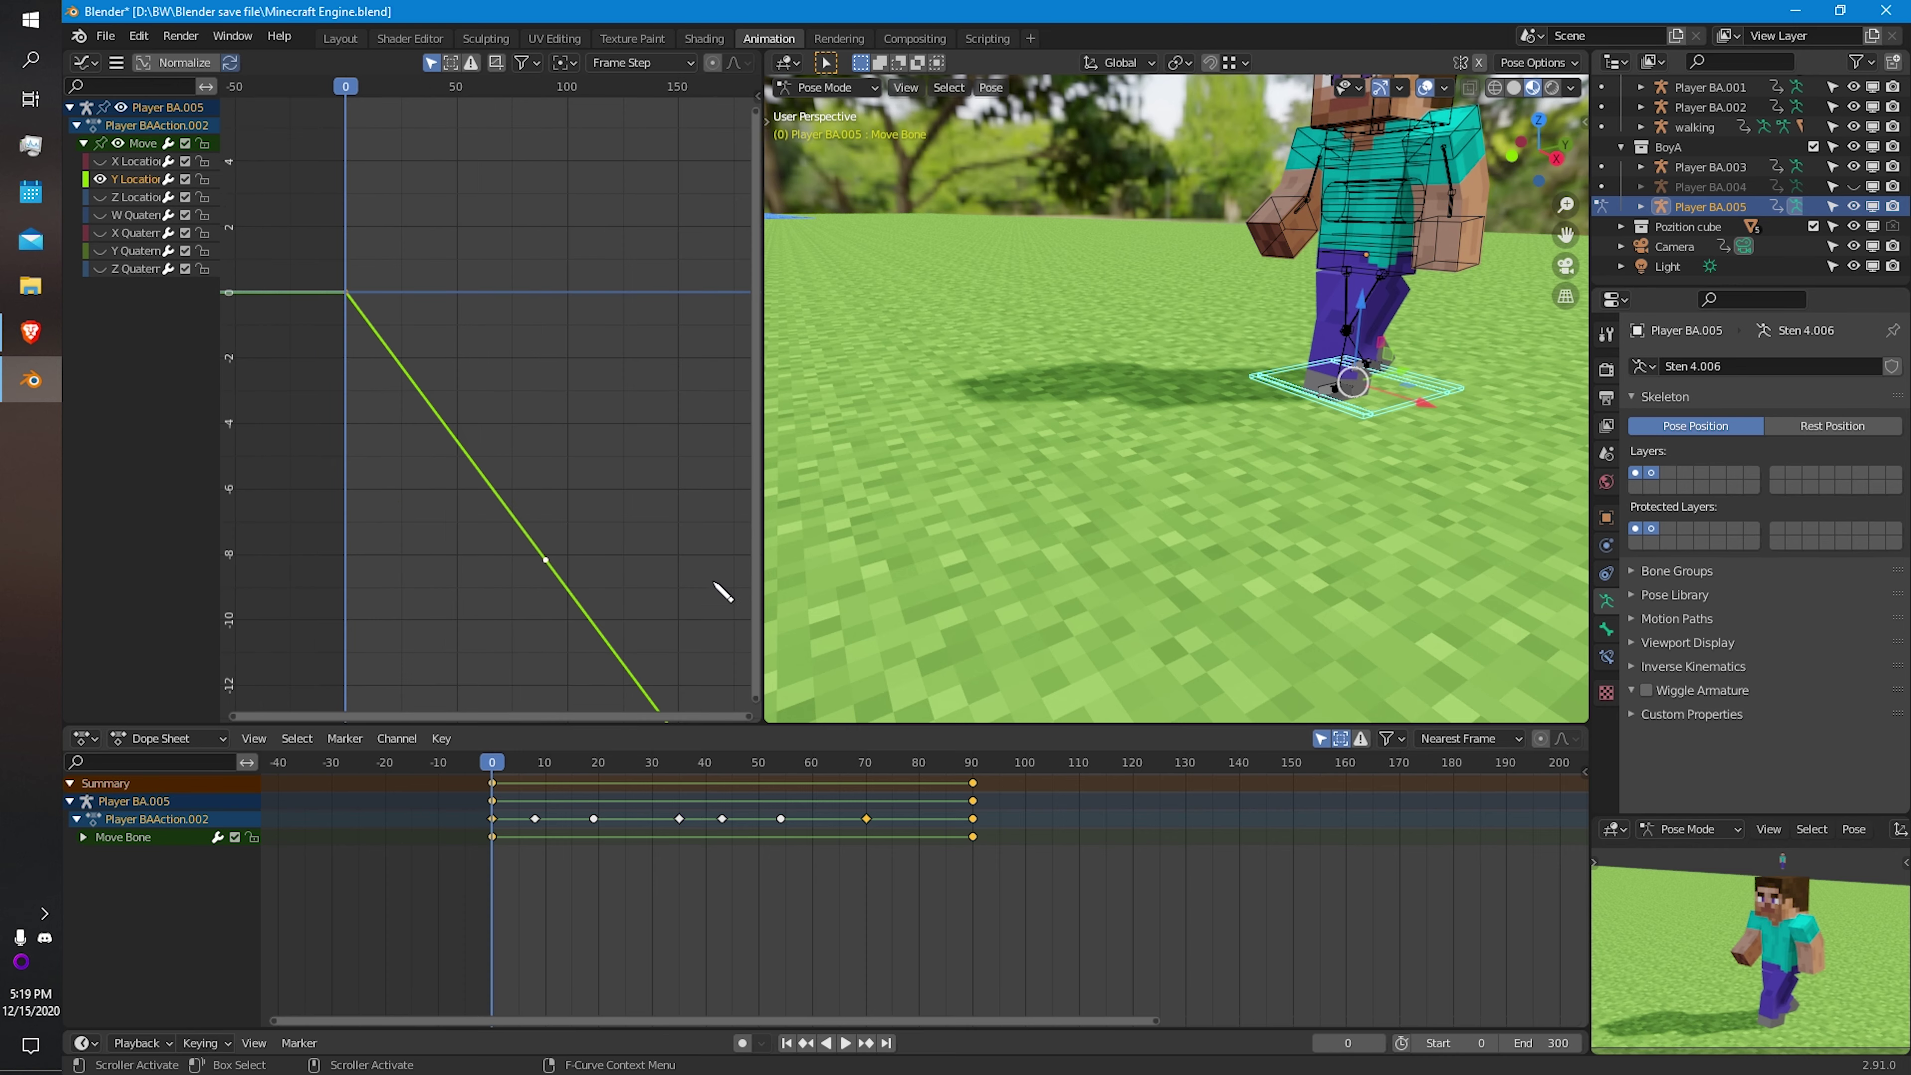
Calculate a motion path for the Leg IK L bone over frames 0 to 246, baked from the heads.
scroll(1174, 535, "up", 5)
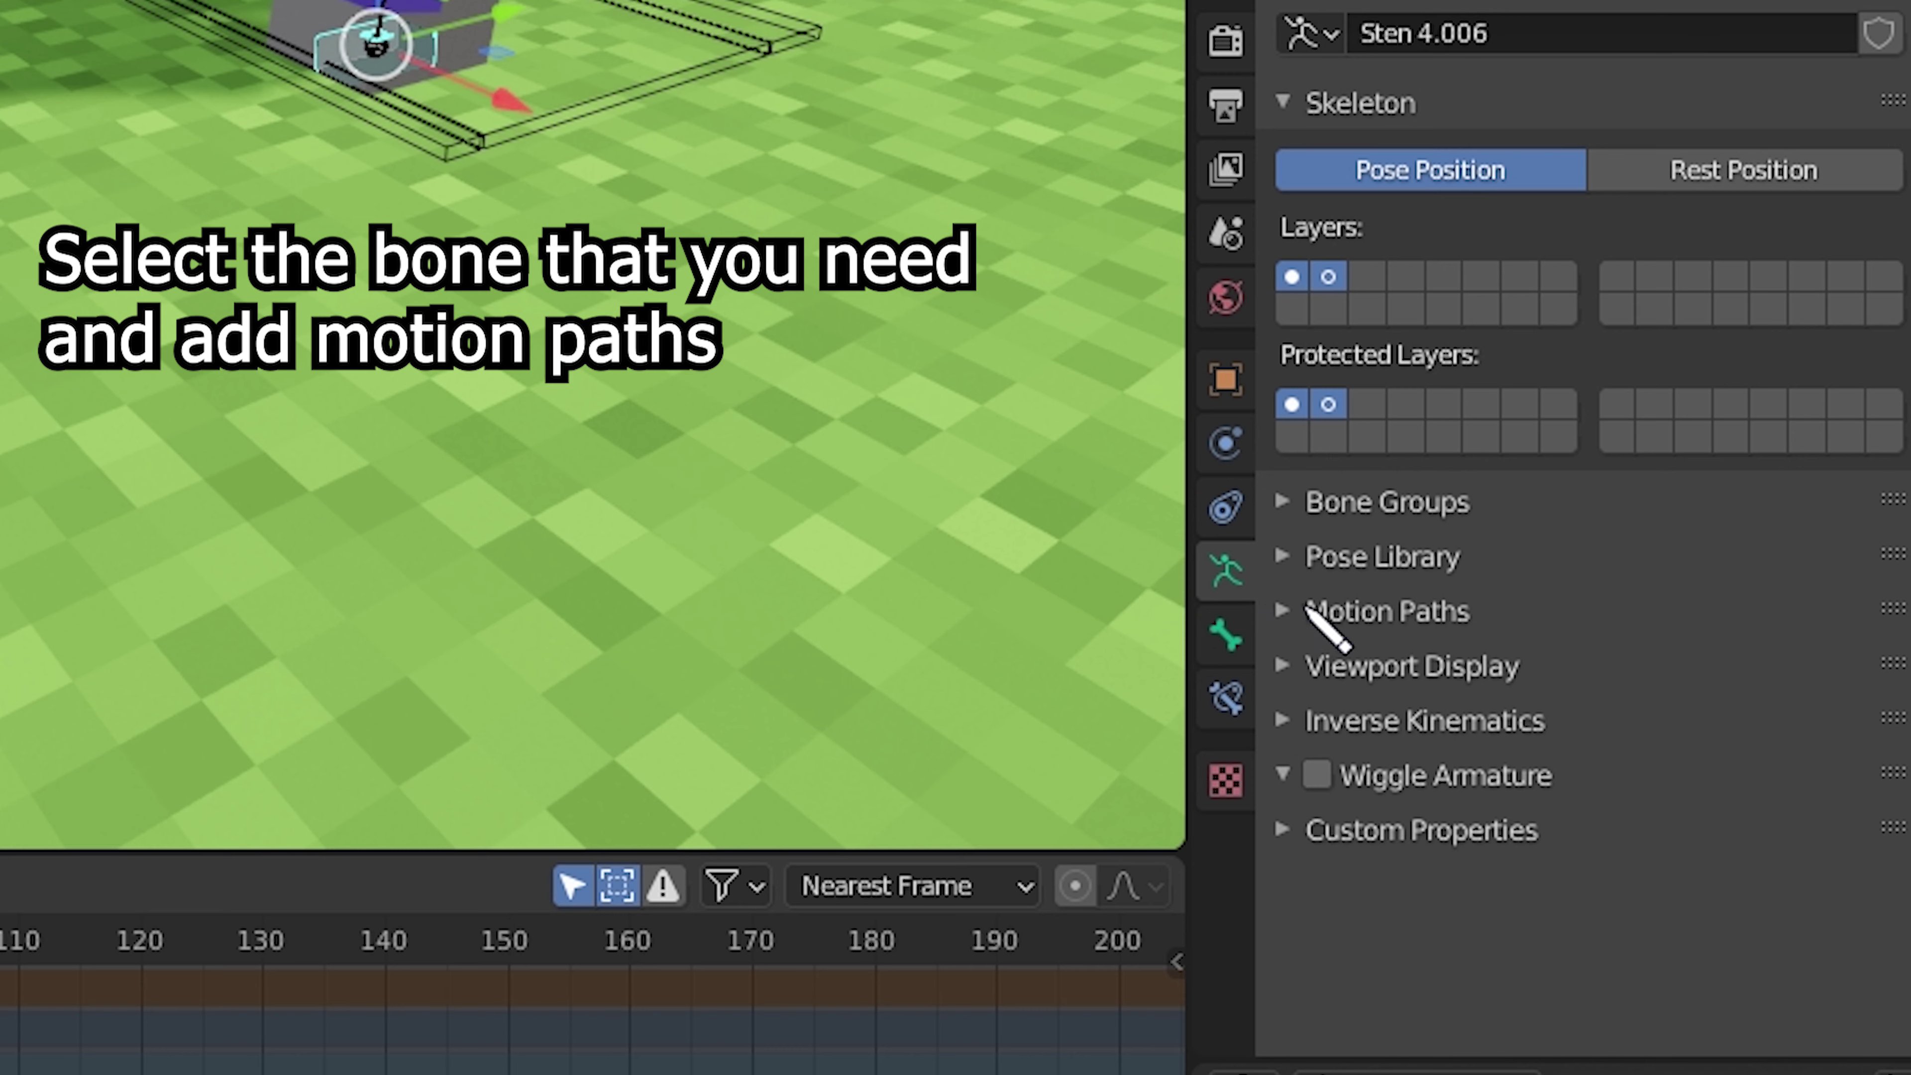
left_click(1324, 611)
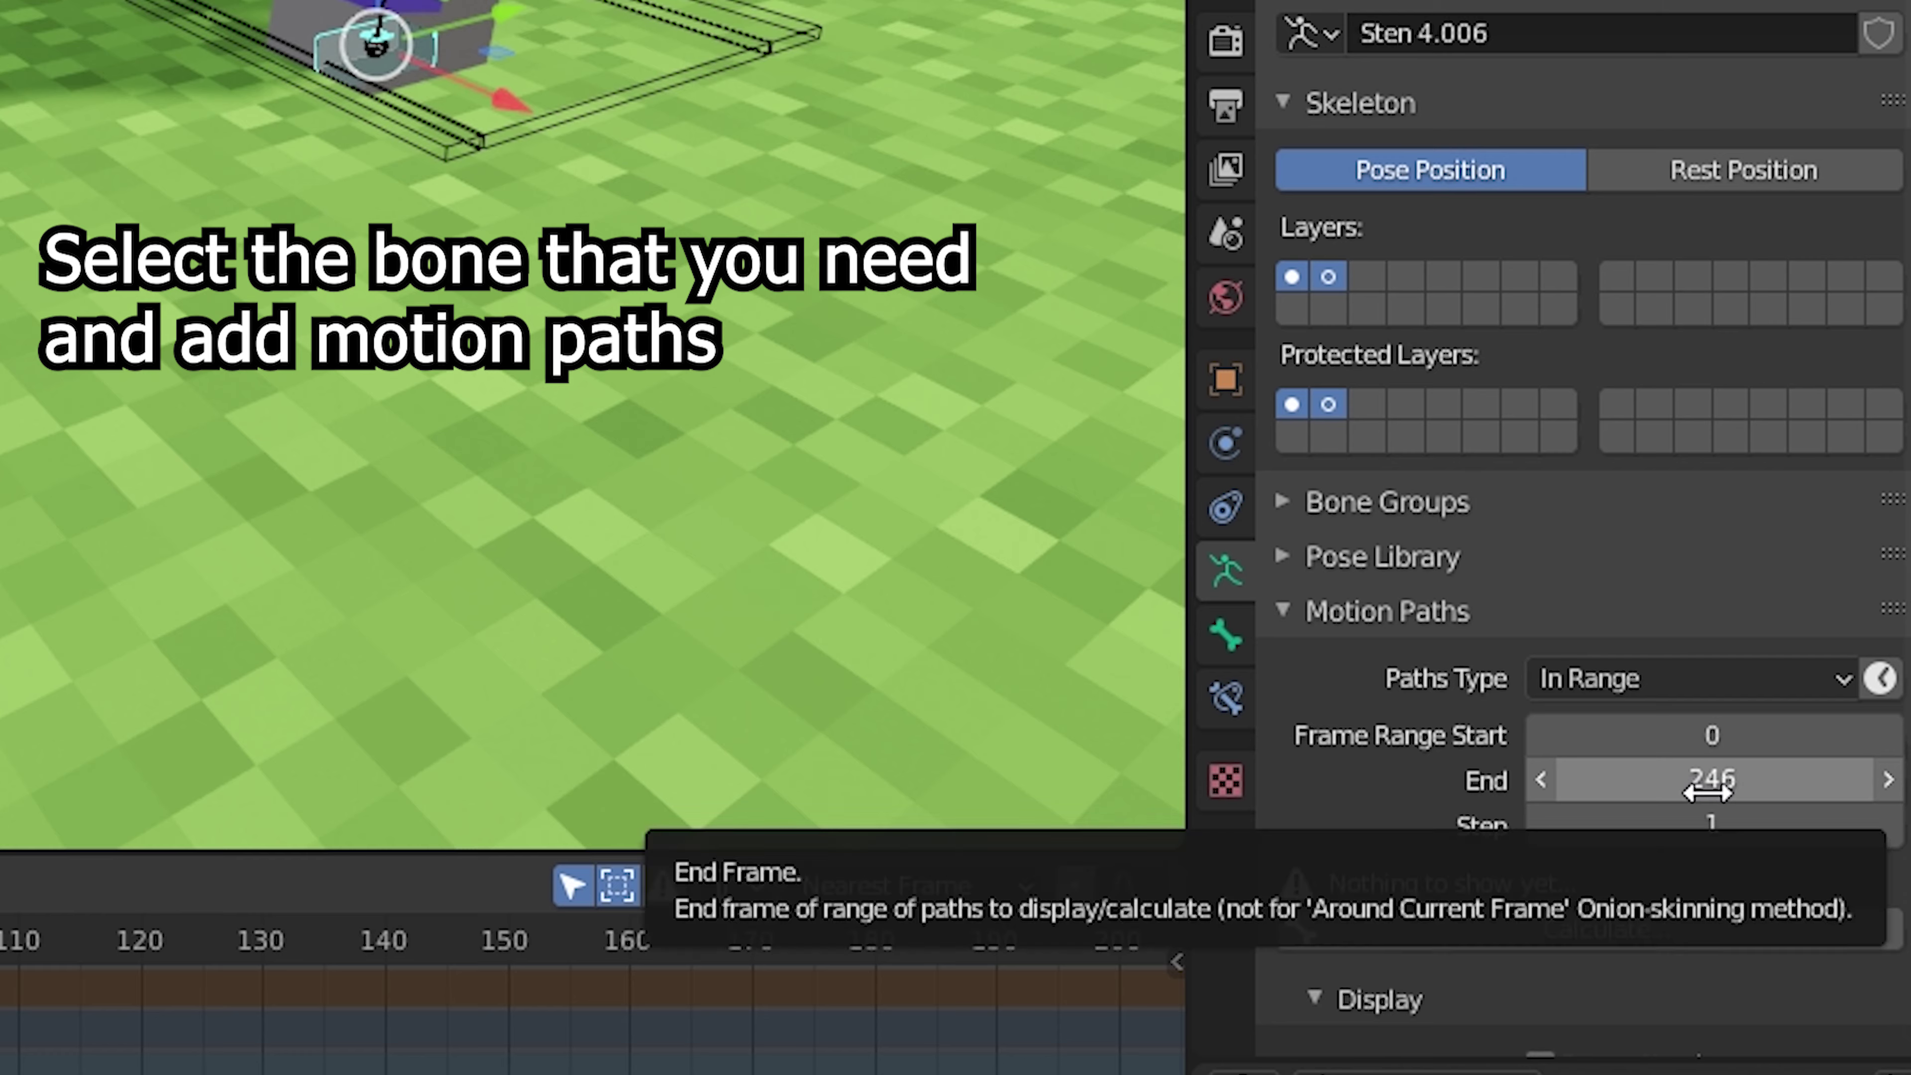
left_click(1696, 940)
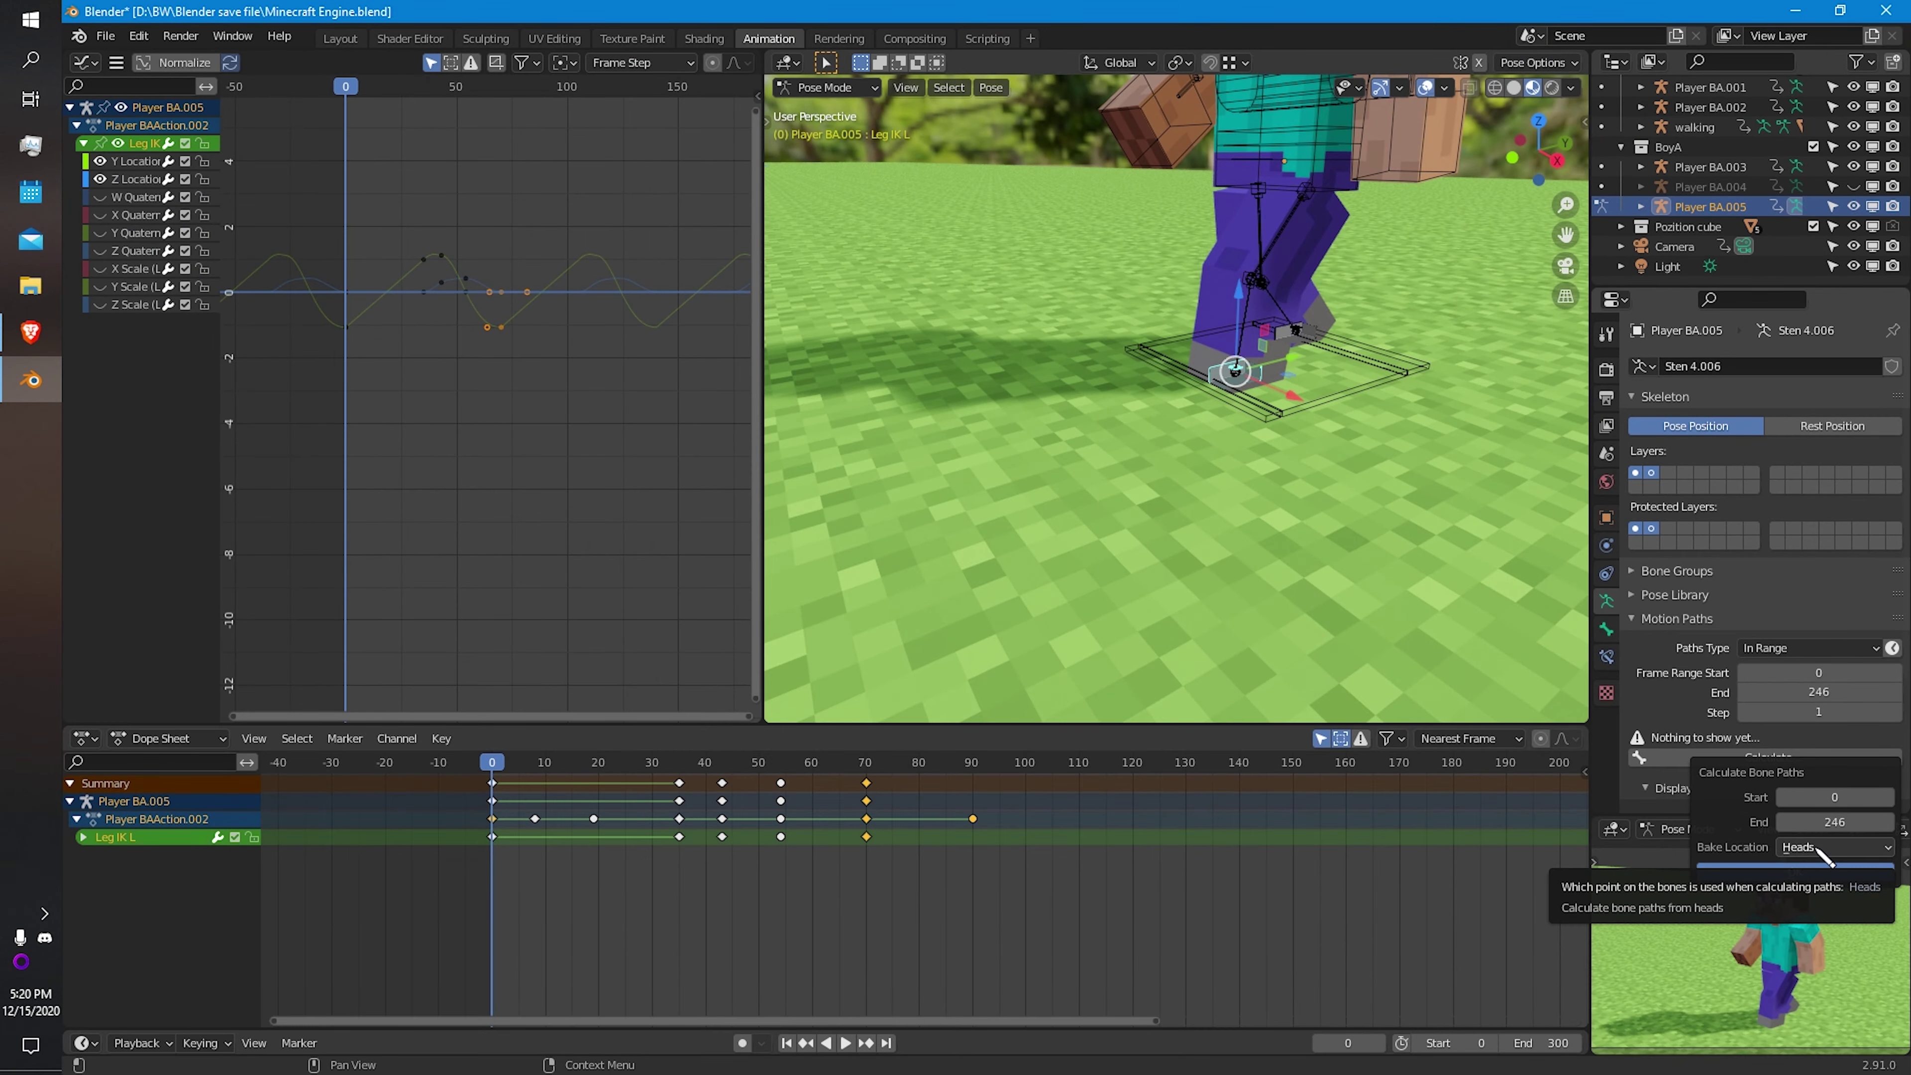
left_click(1814, 873)
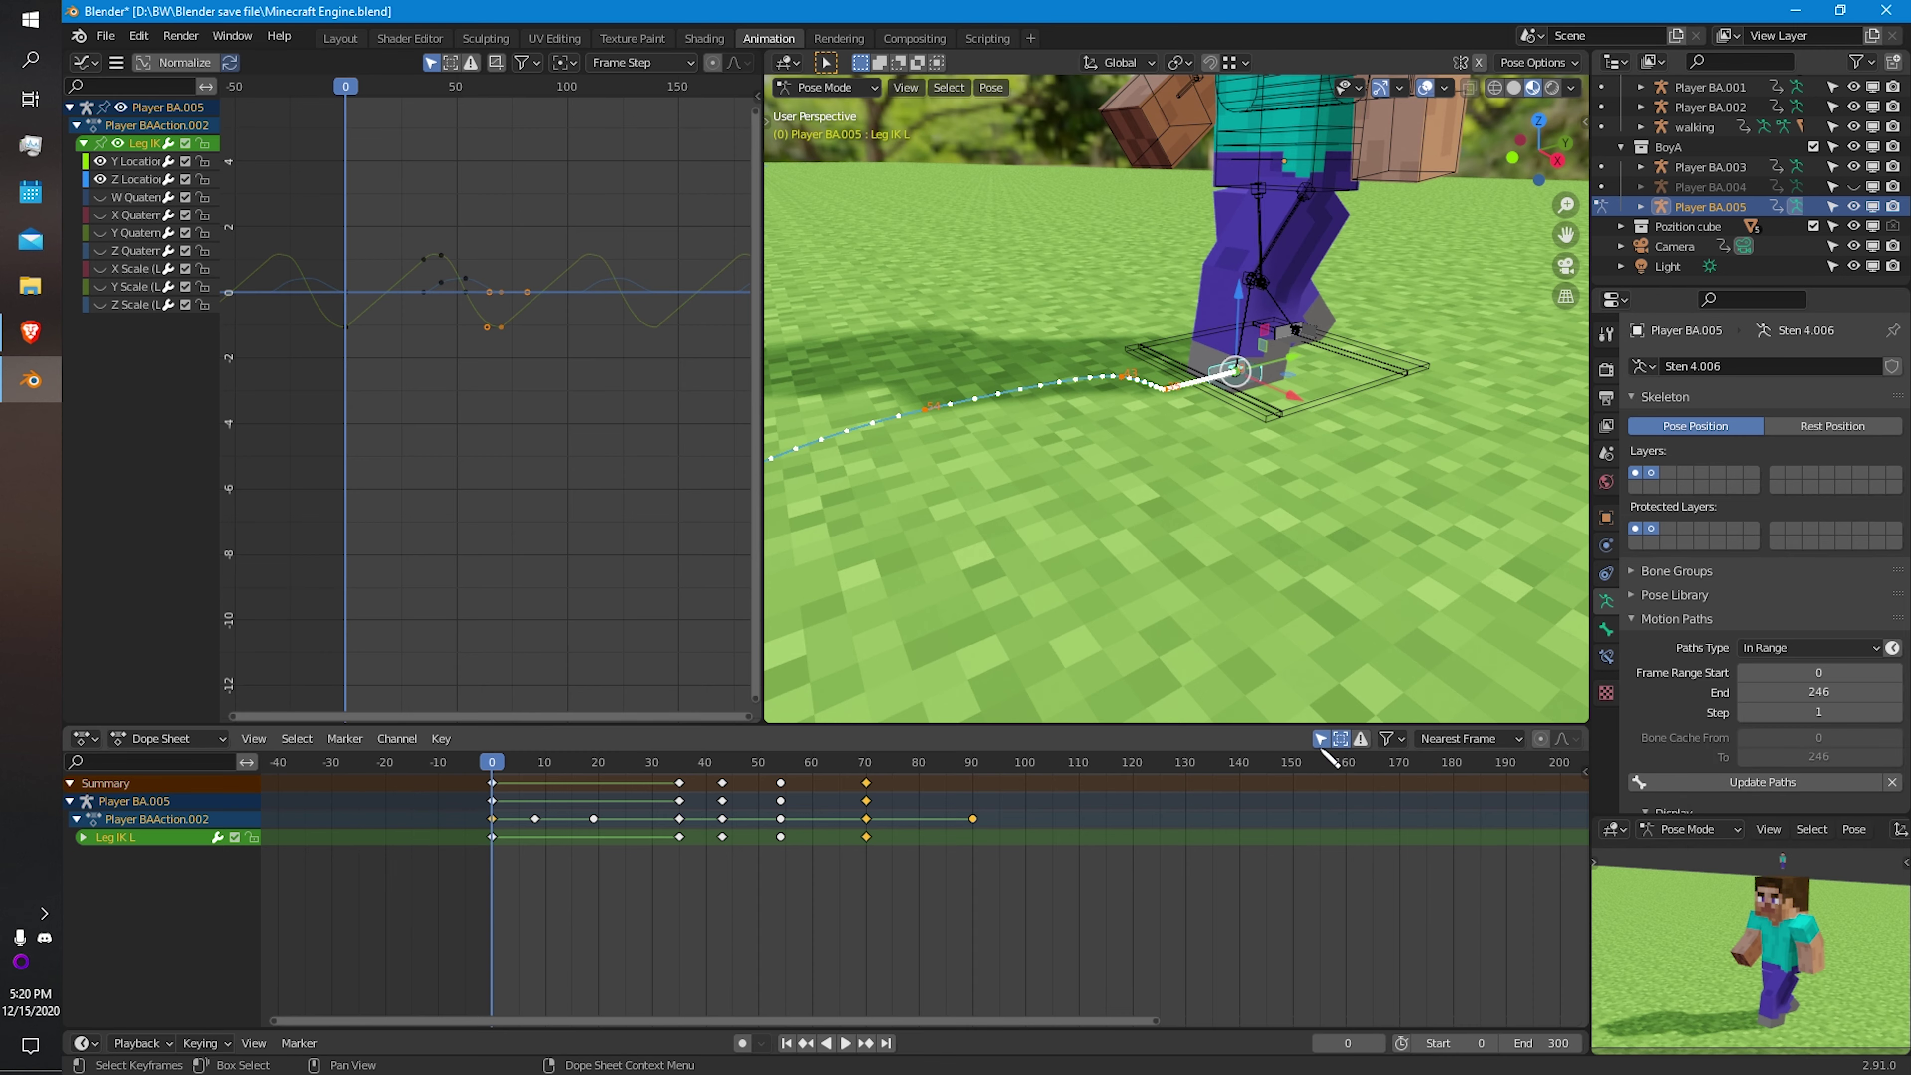
Scrub the first frames of the walk to examine the foot against its motion path, ending at frame 0.
middle_click_drag(1122, 527, 1280, 504)
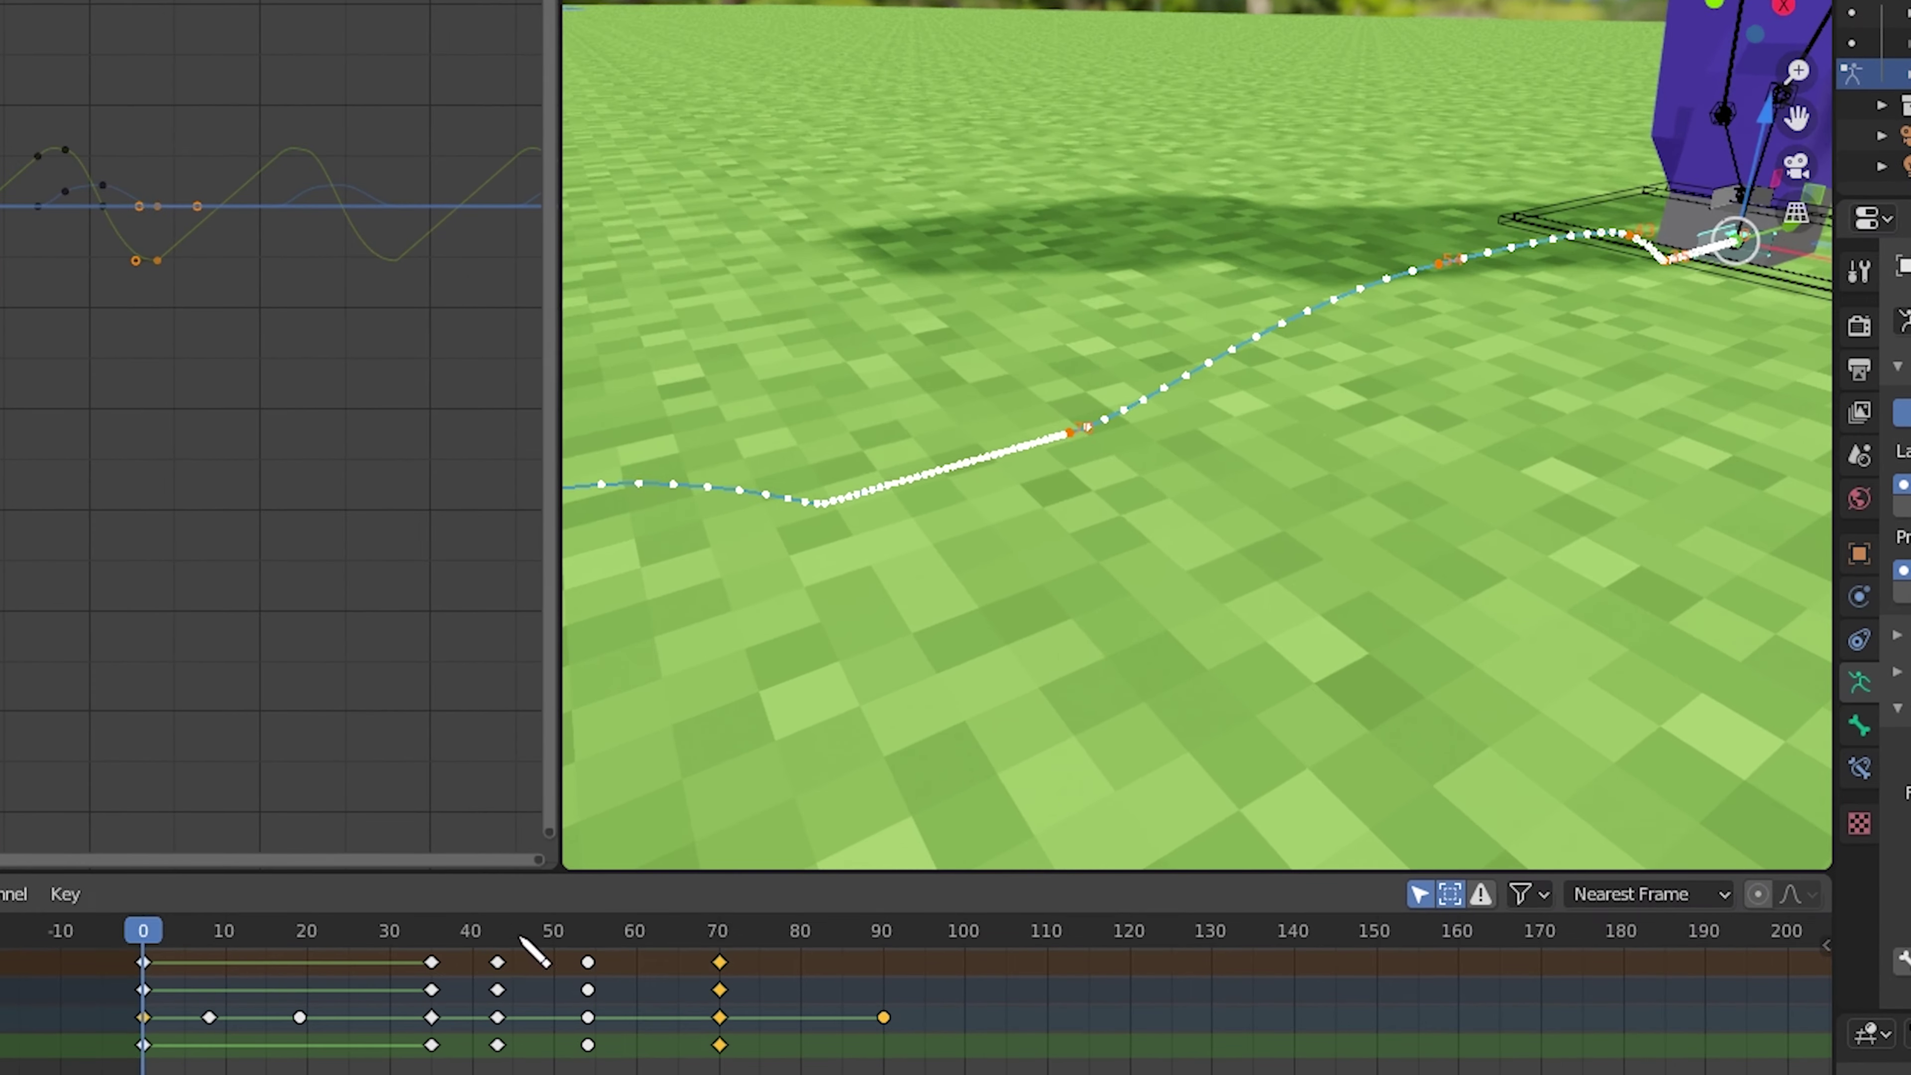
left_click_drag(522, 939, 282, 962)
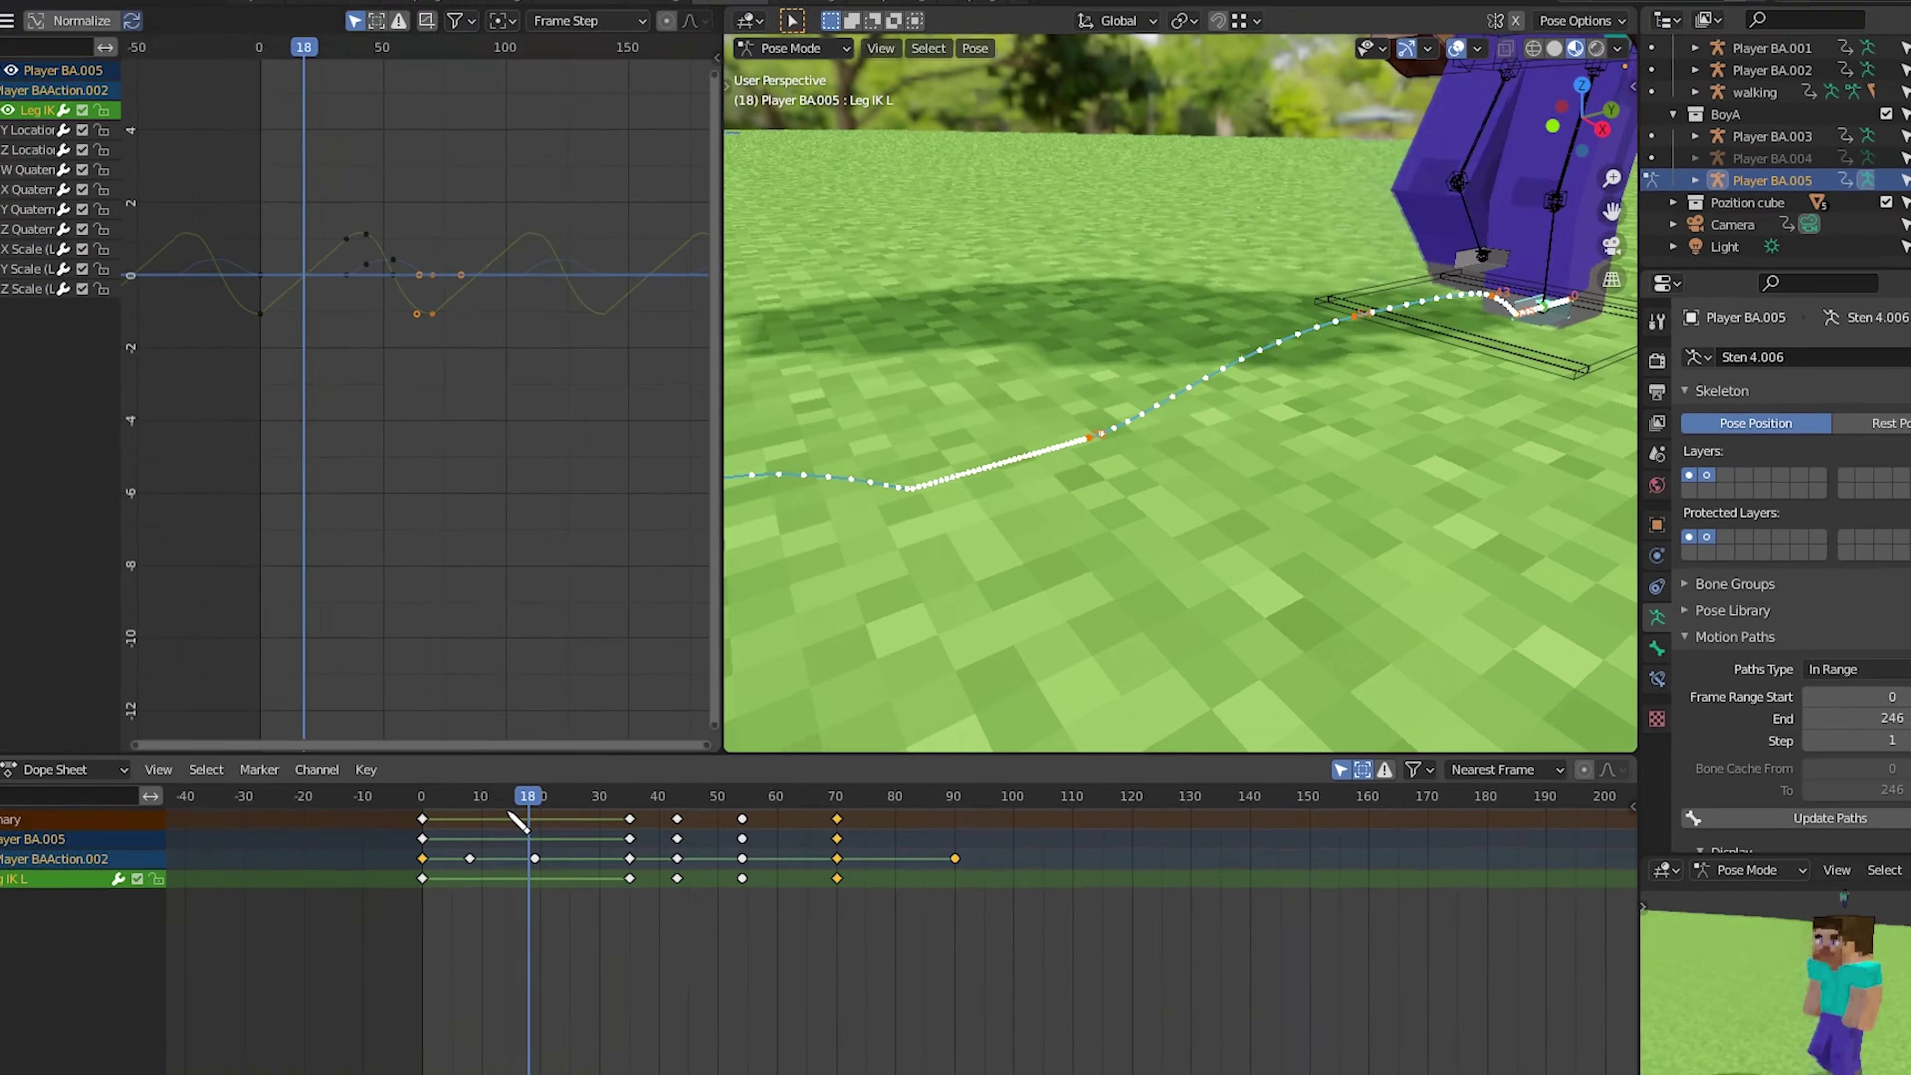
left_click_drag(519, 821, 421, 821)
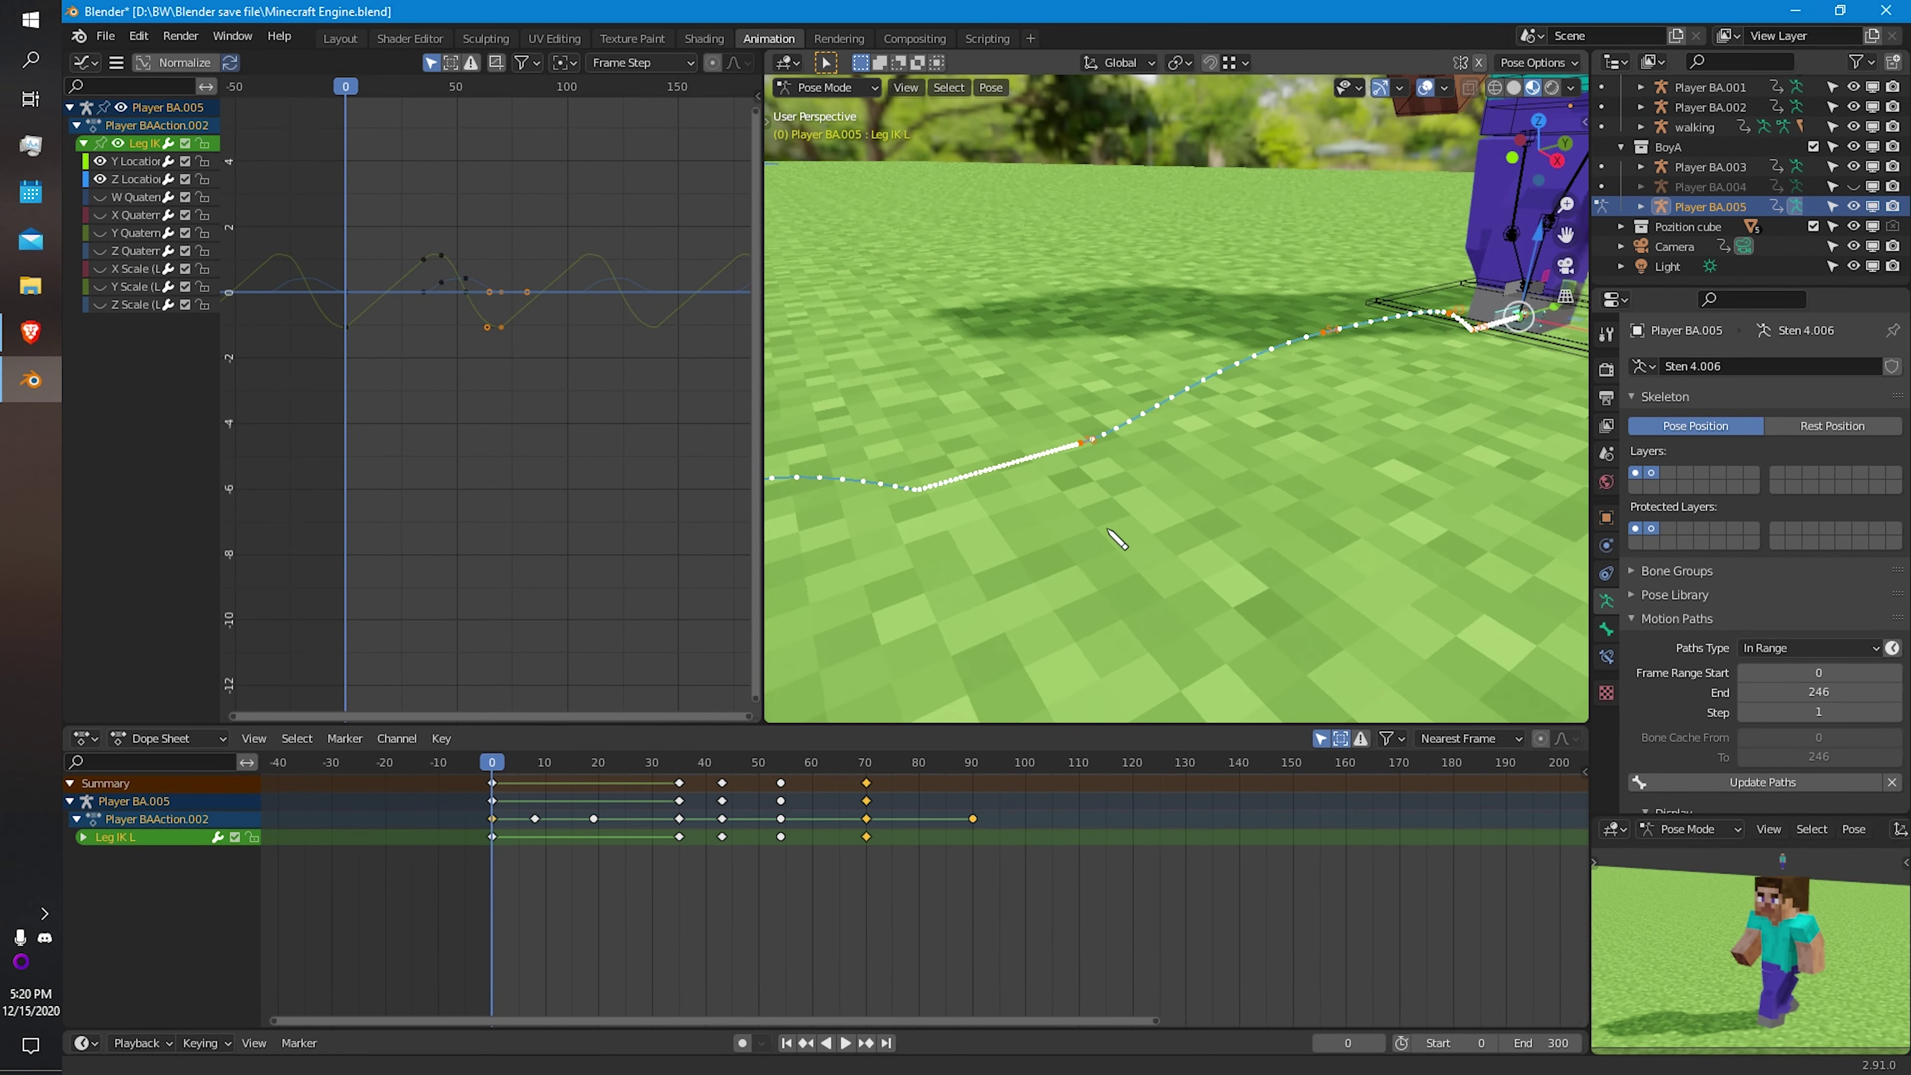
Calculate a motion path for the Move bone over frames 0 to 246, baked from the heads.
left_click(1552, 371)
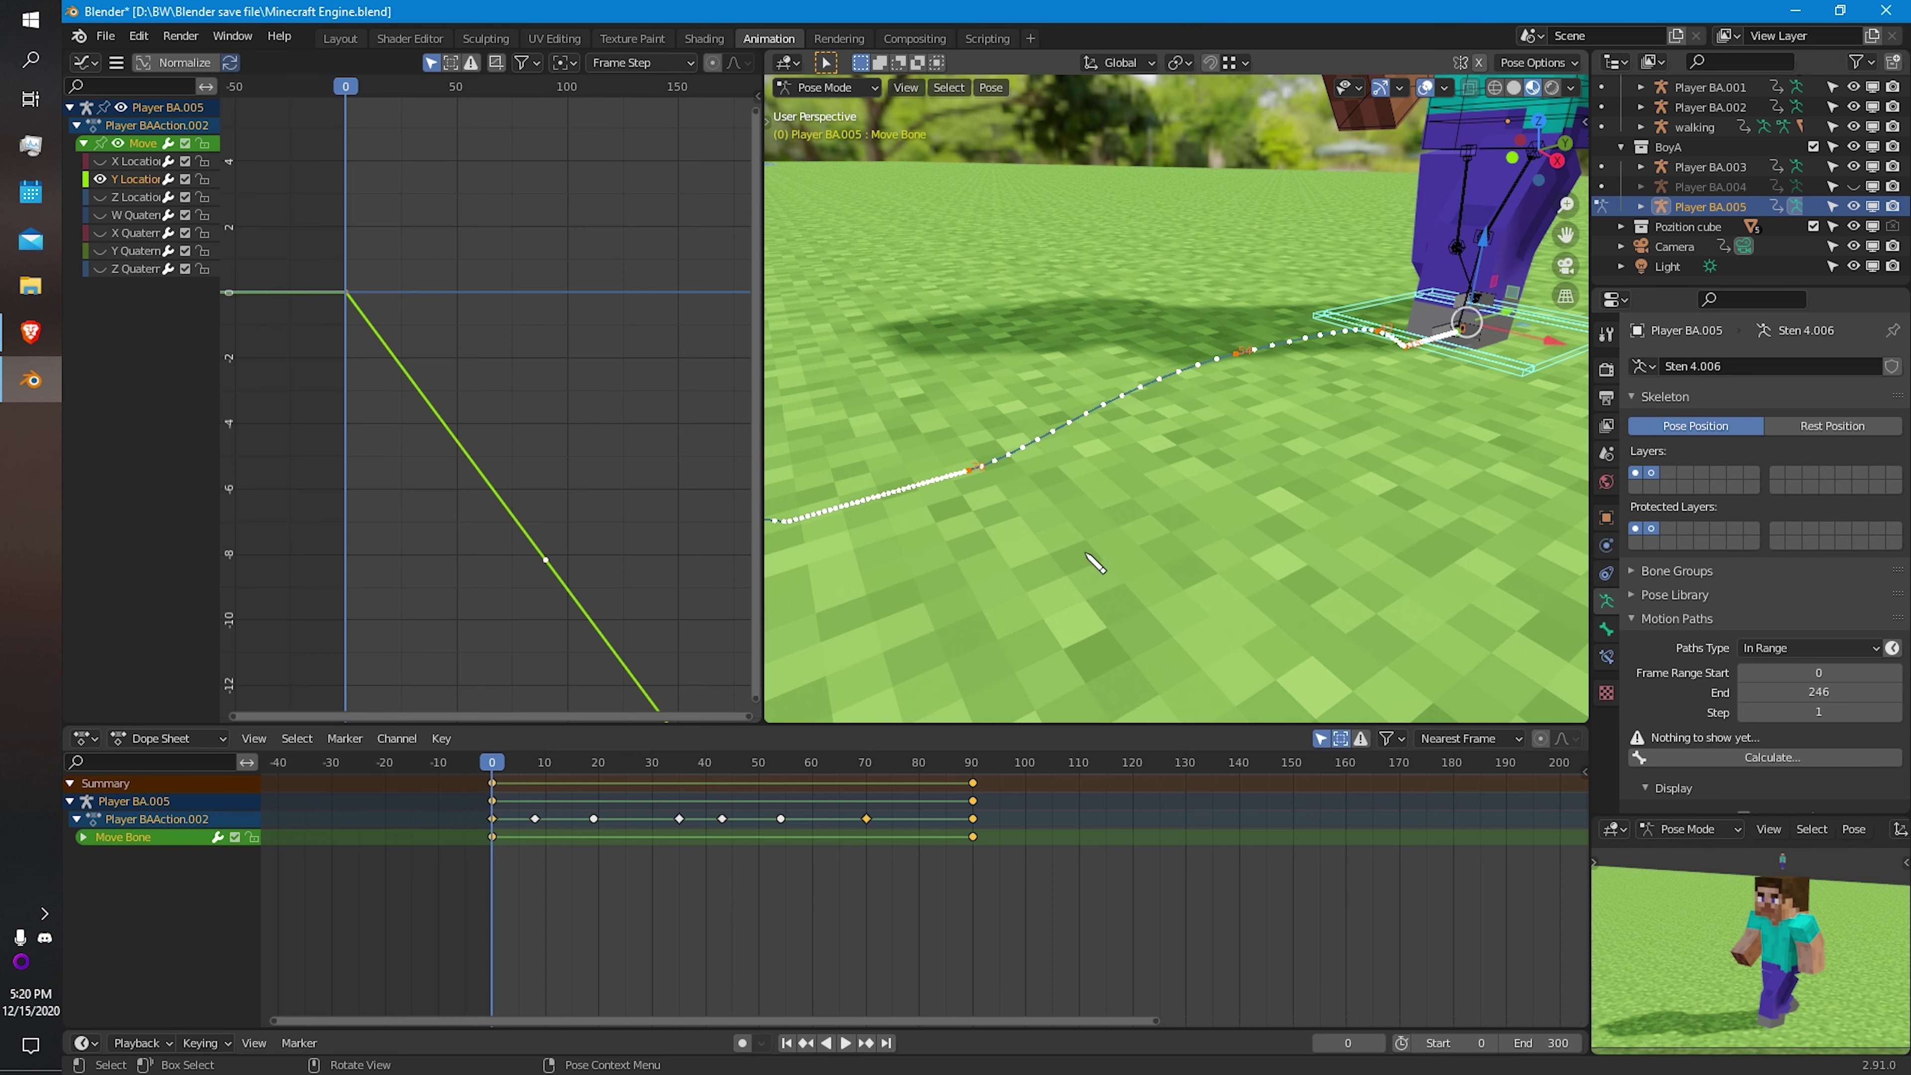
left_click(1724, 757)
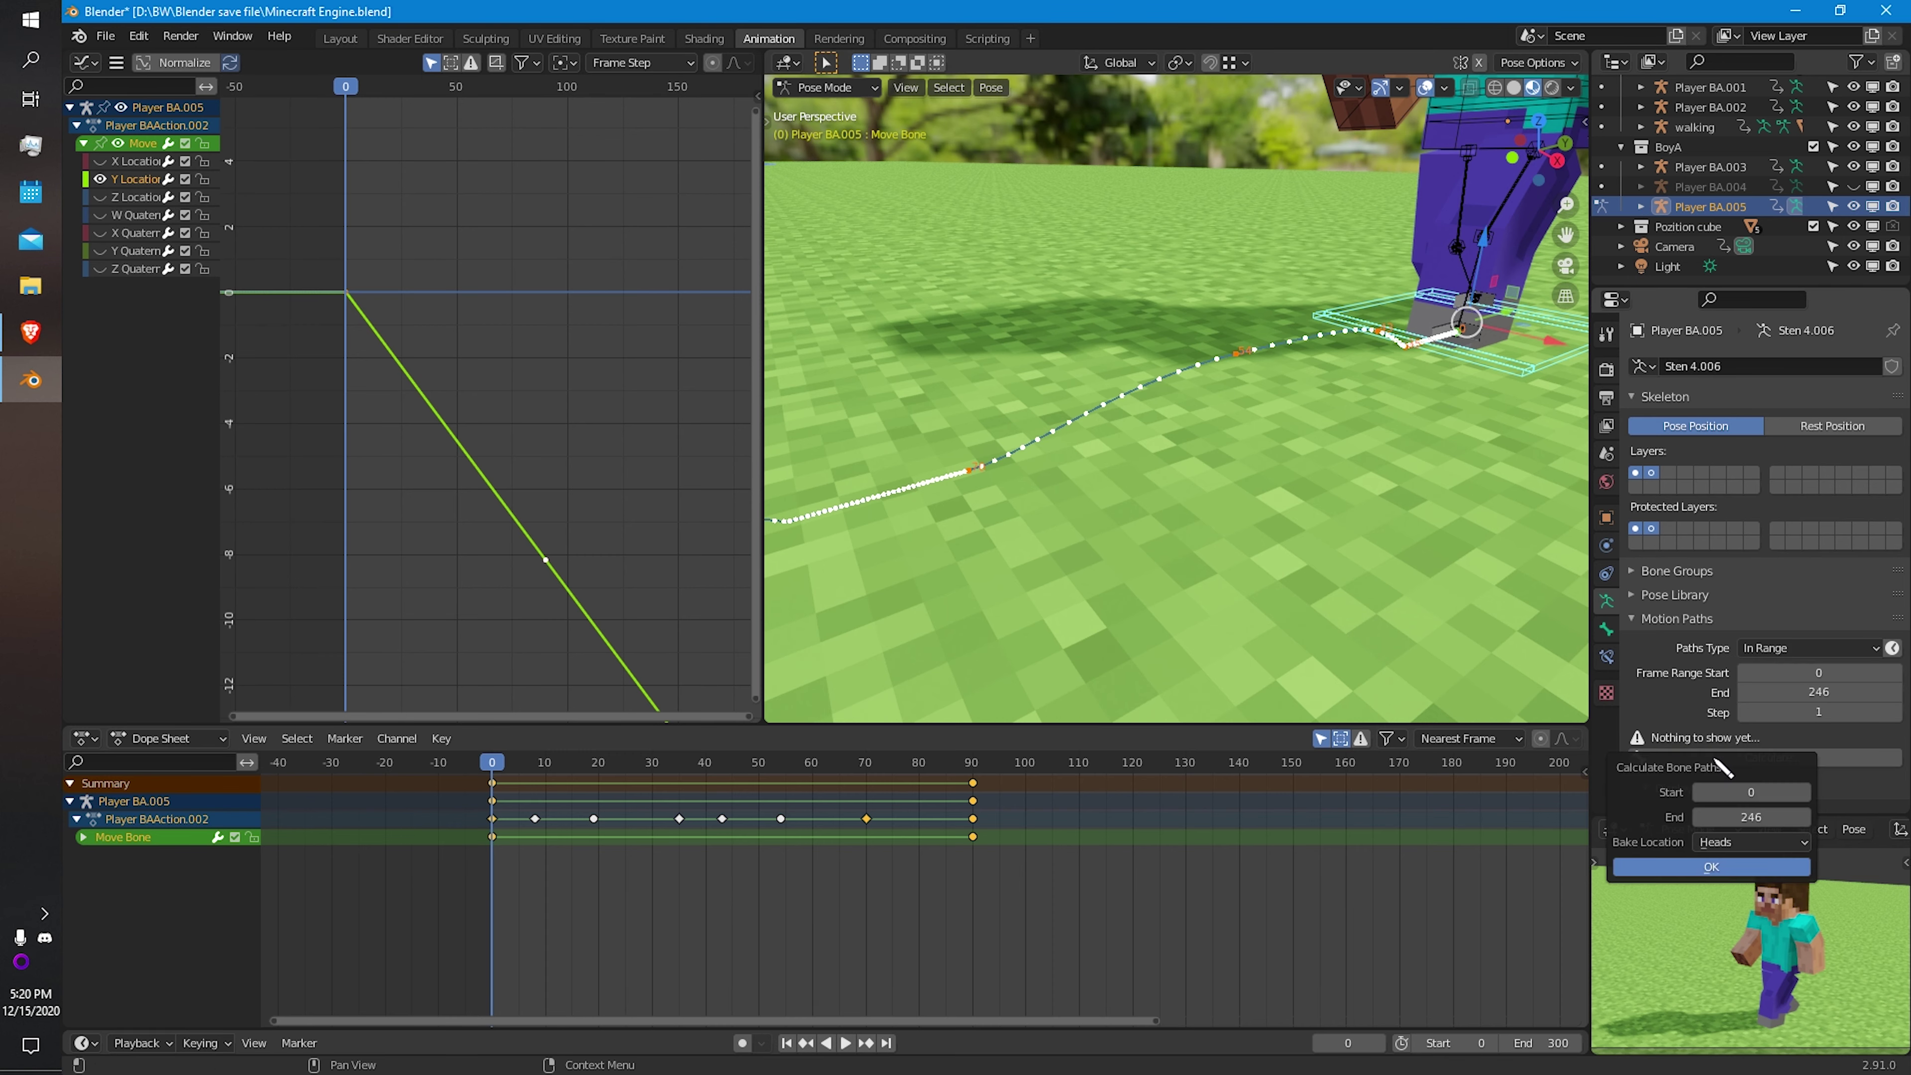
left_click(1711, 868)
middle_click_drag(1246, 521, 1279, 471)
Inspect the Y Location curve near frame 90, and scrub and play the walk around frame 60 to check for foot sliding.
left_click(602, 568)
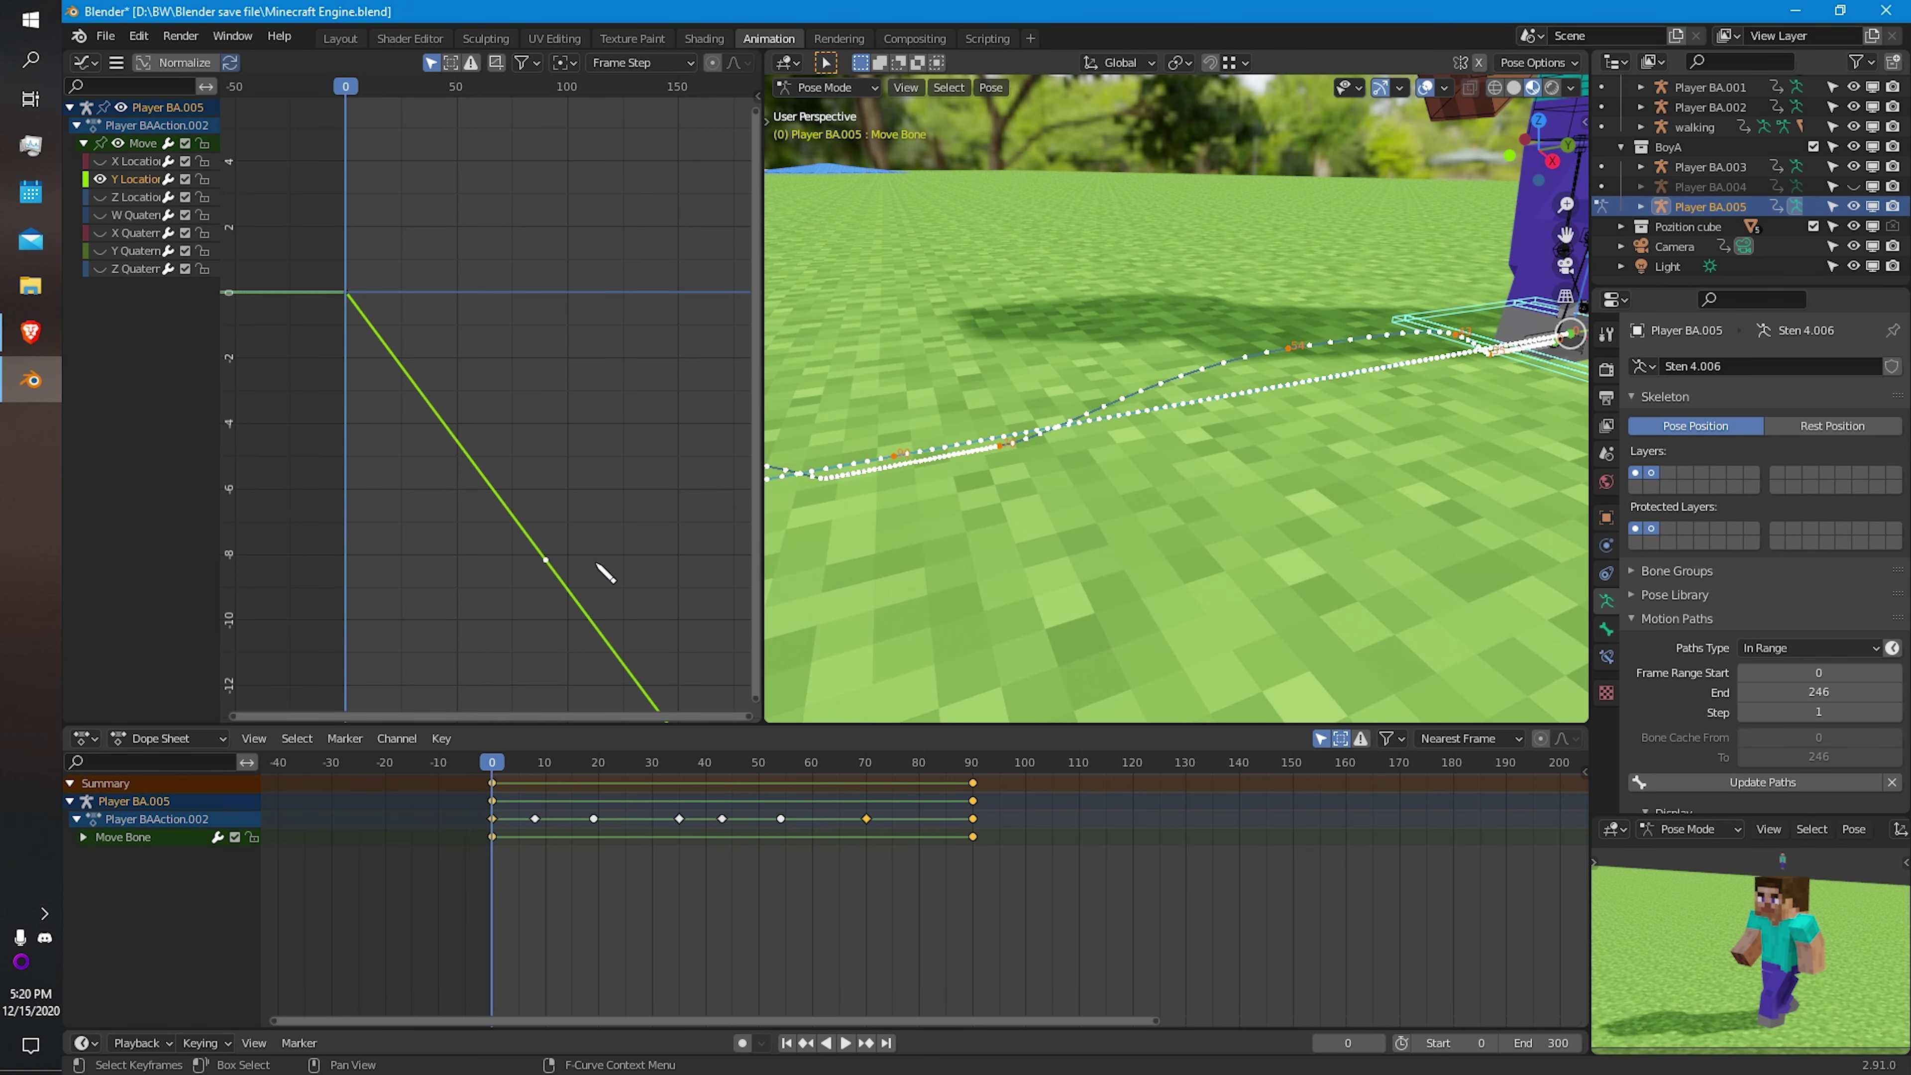
middle_click_drag(602, 568, 555, 493)
scroll(555, 493, "up", 2)
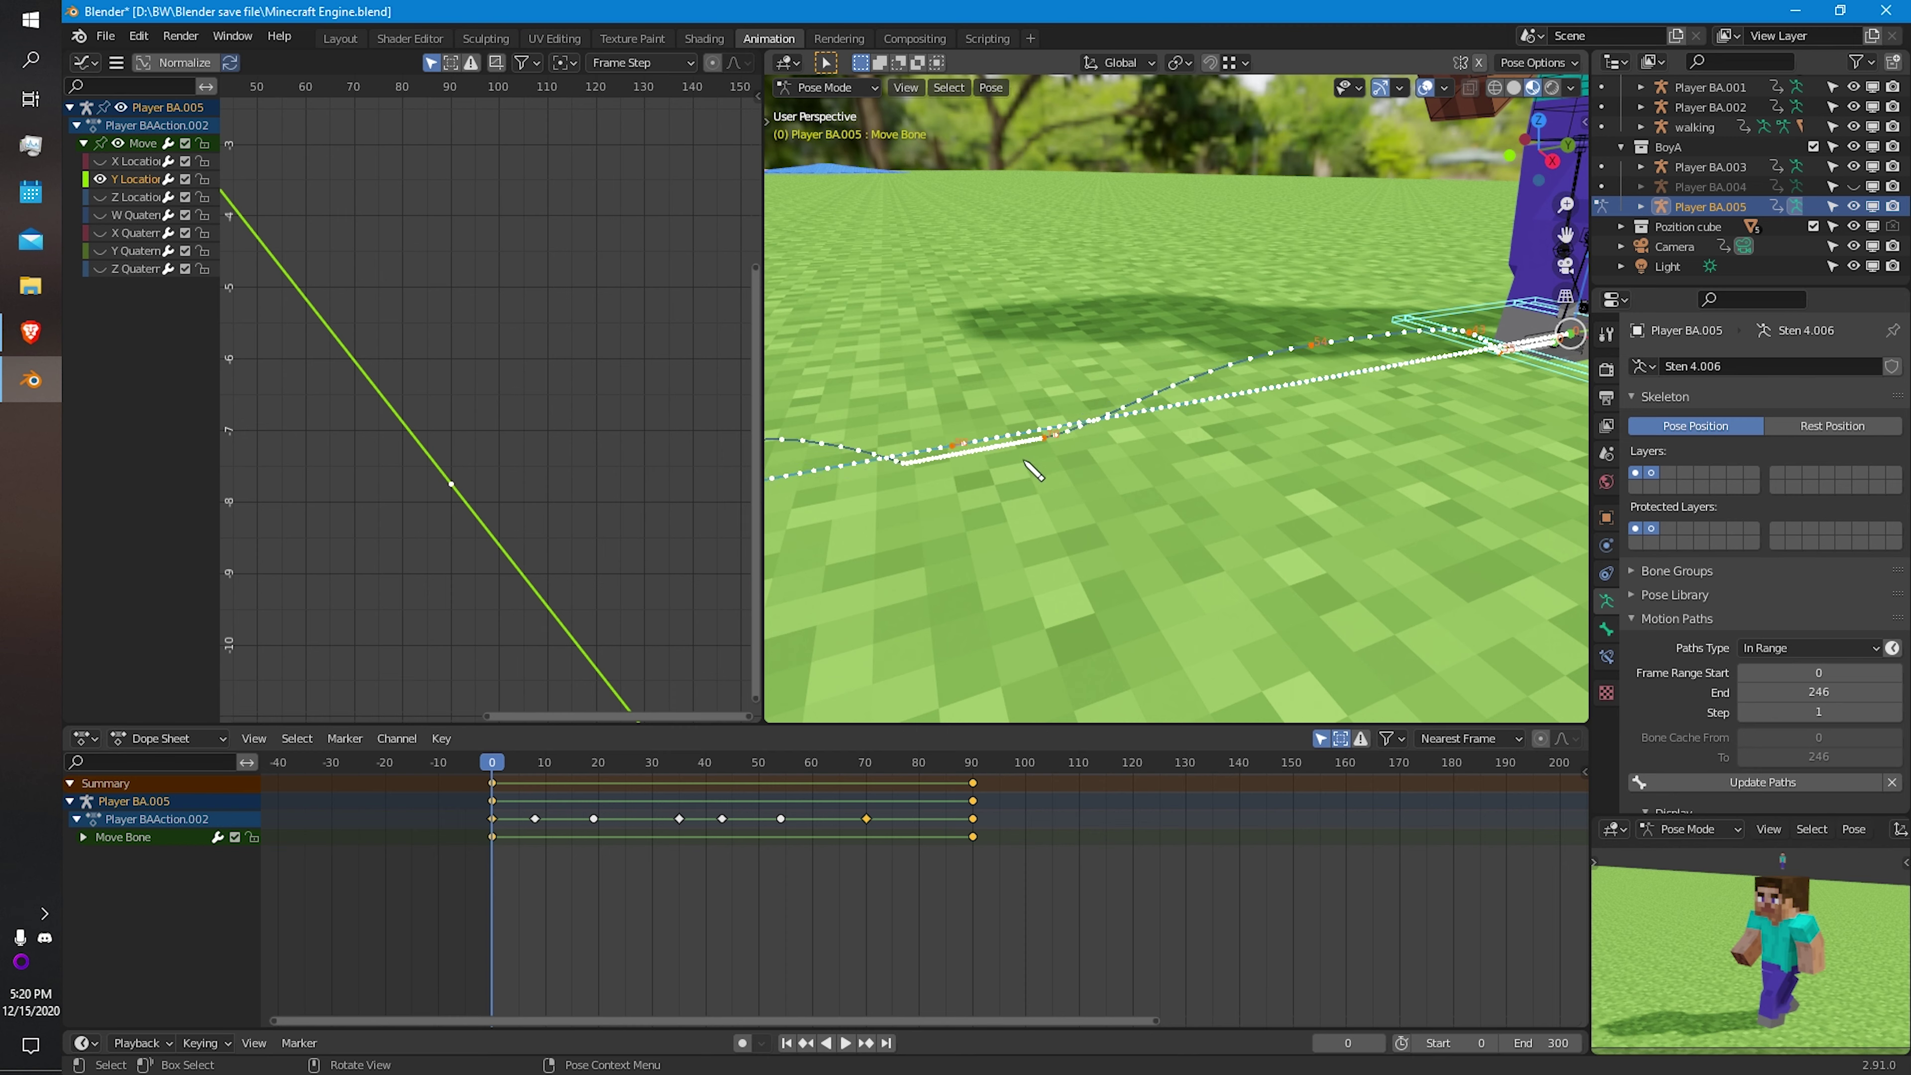
left_click_drag(888, 767, 495, 768)
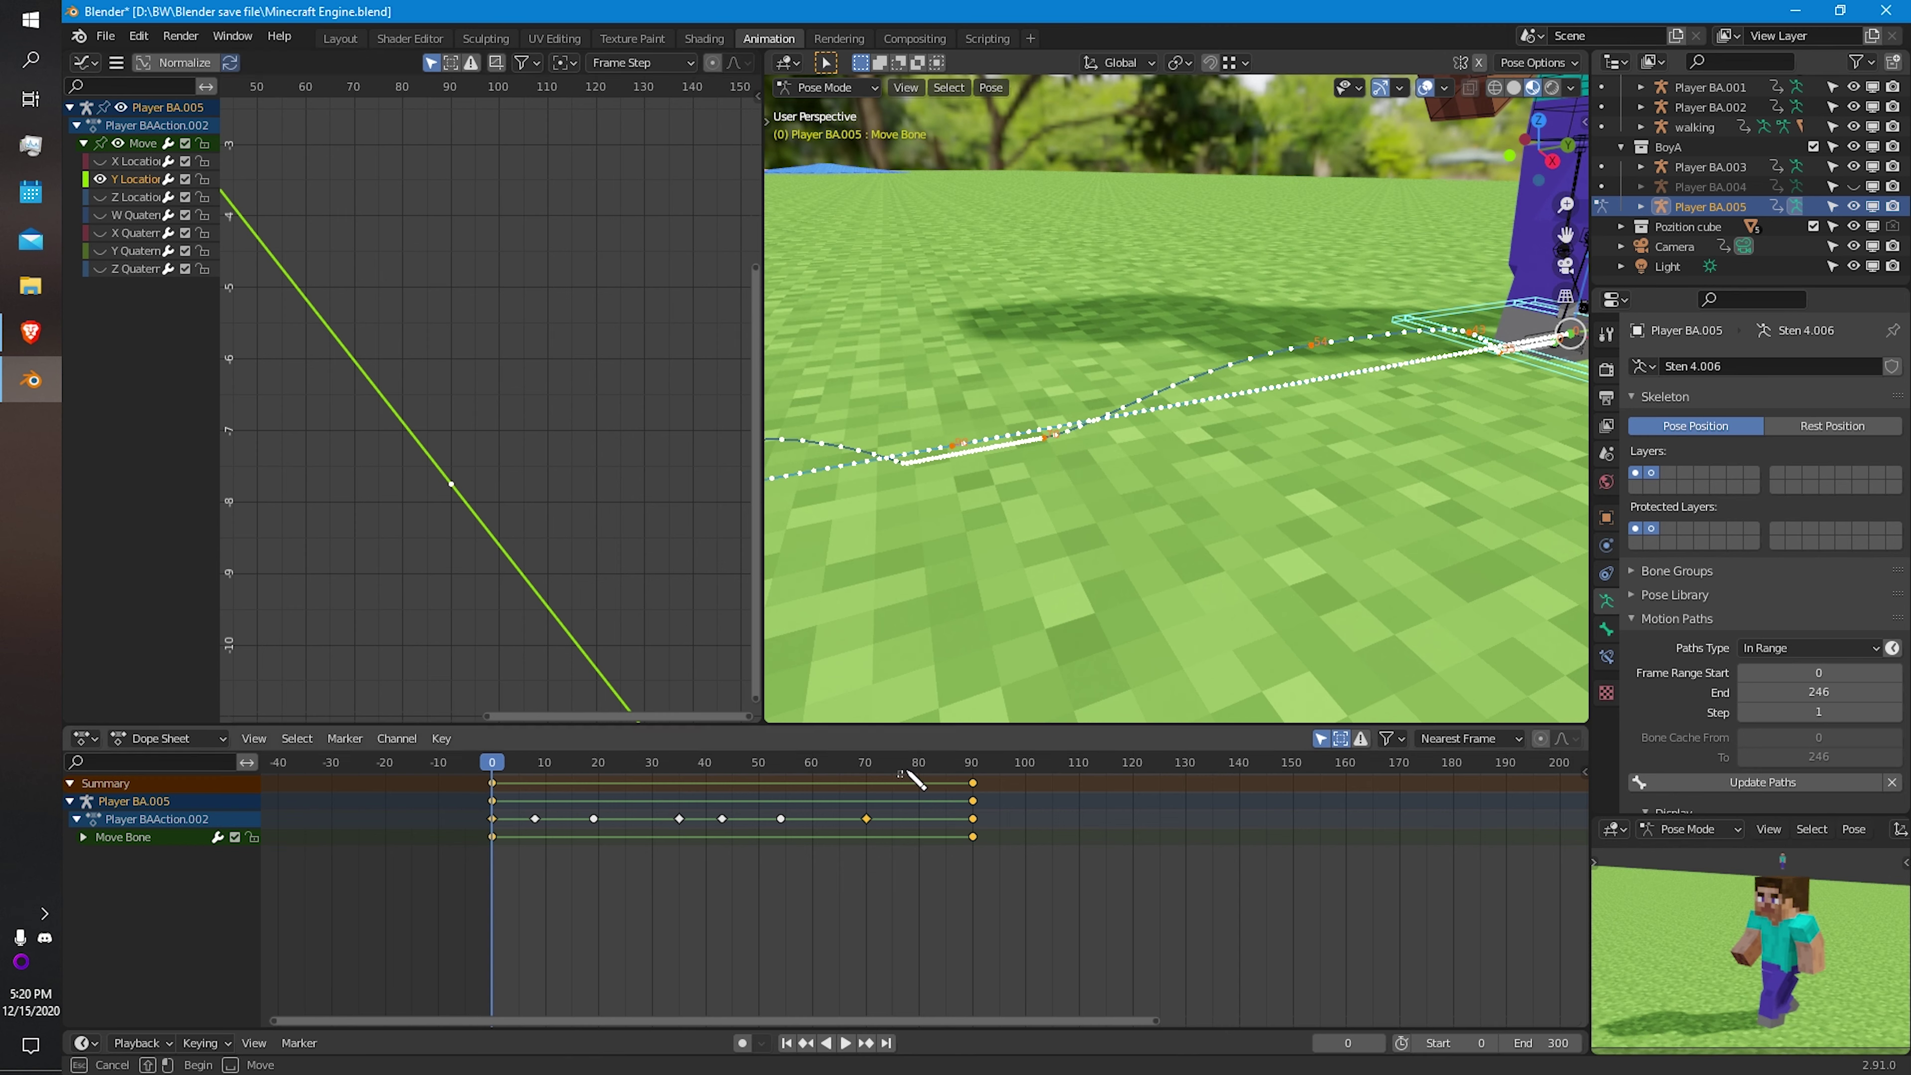
left_click_drag(915, 780, 806, 776)
key("space")
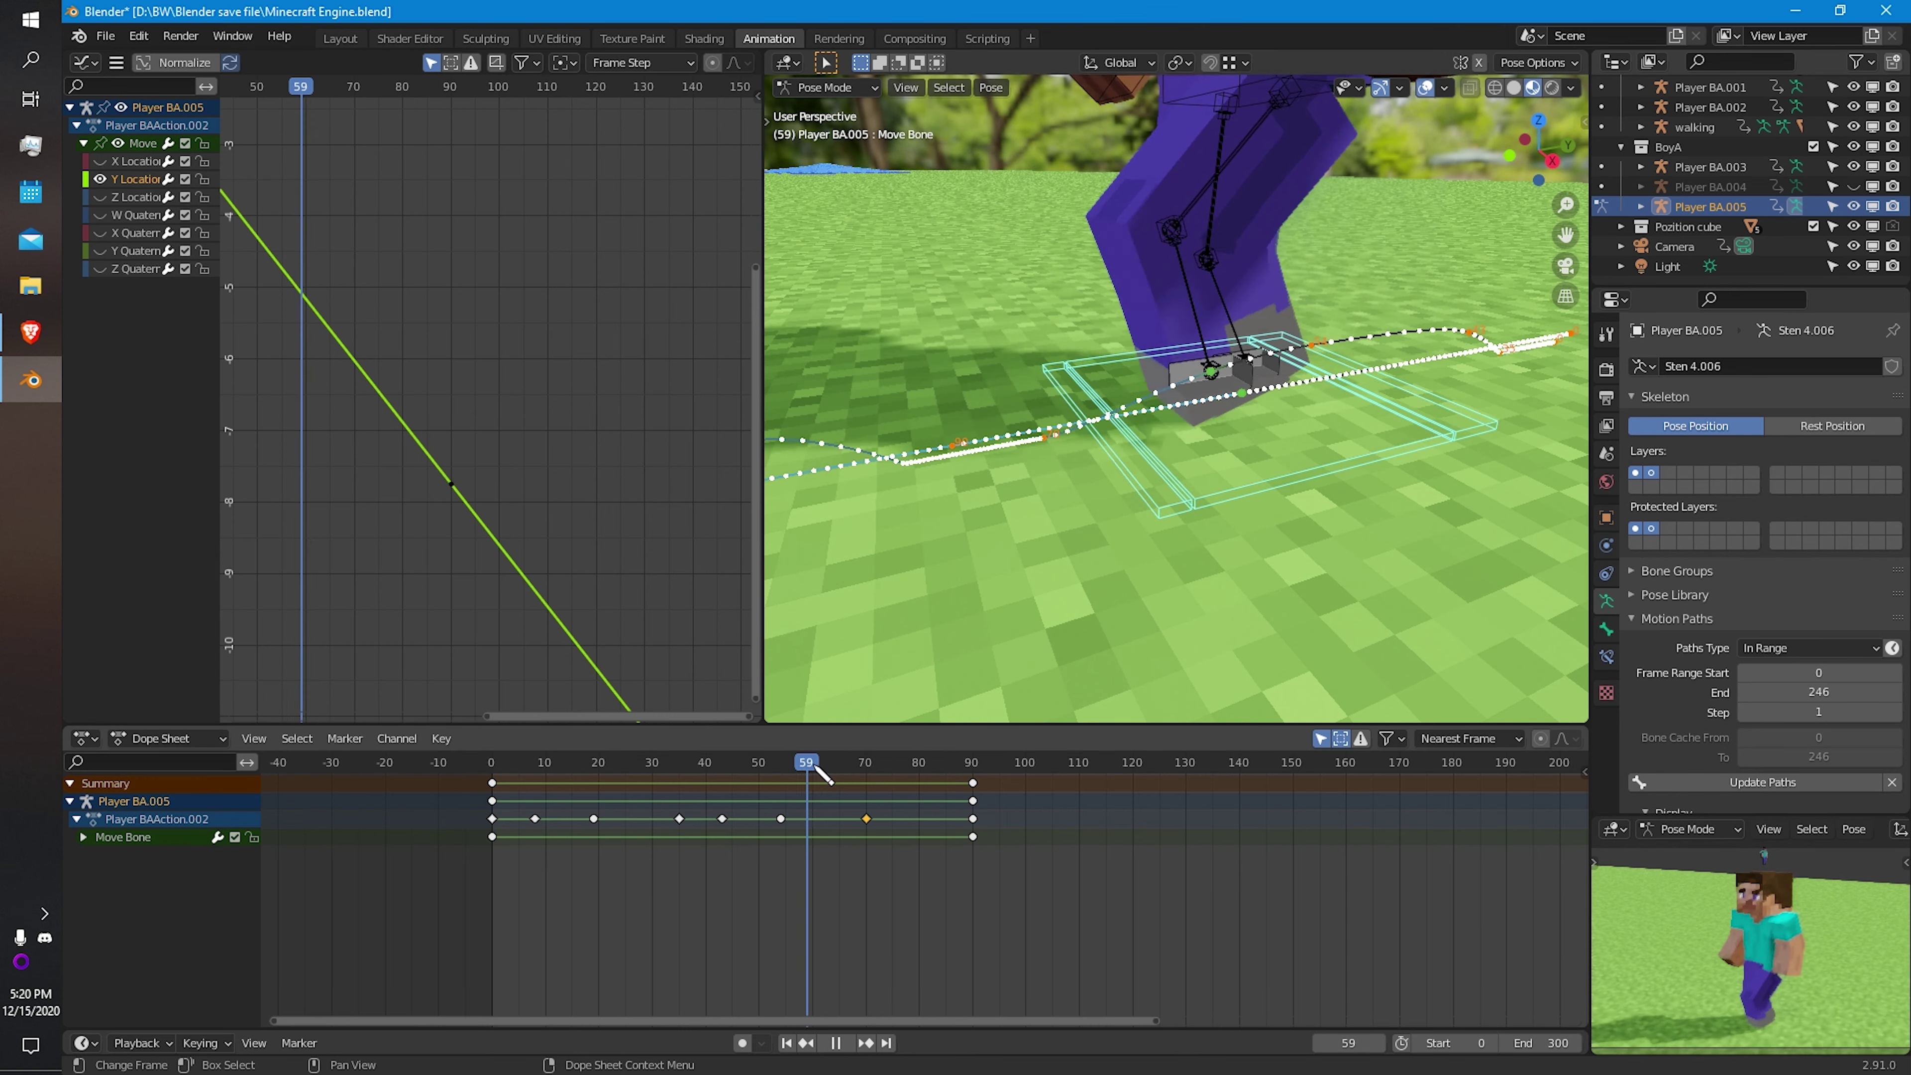
key("Escape")
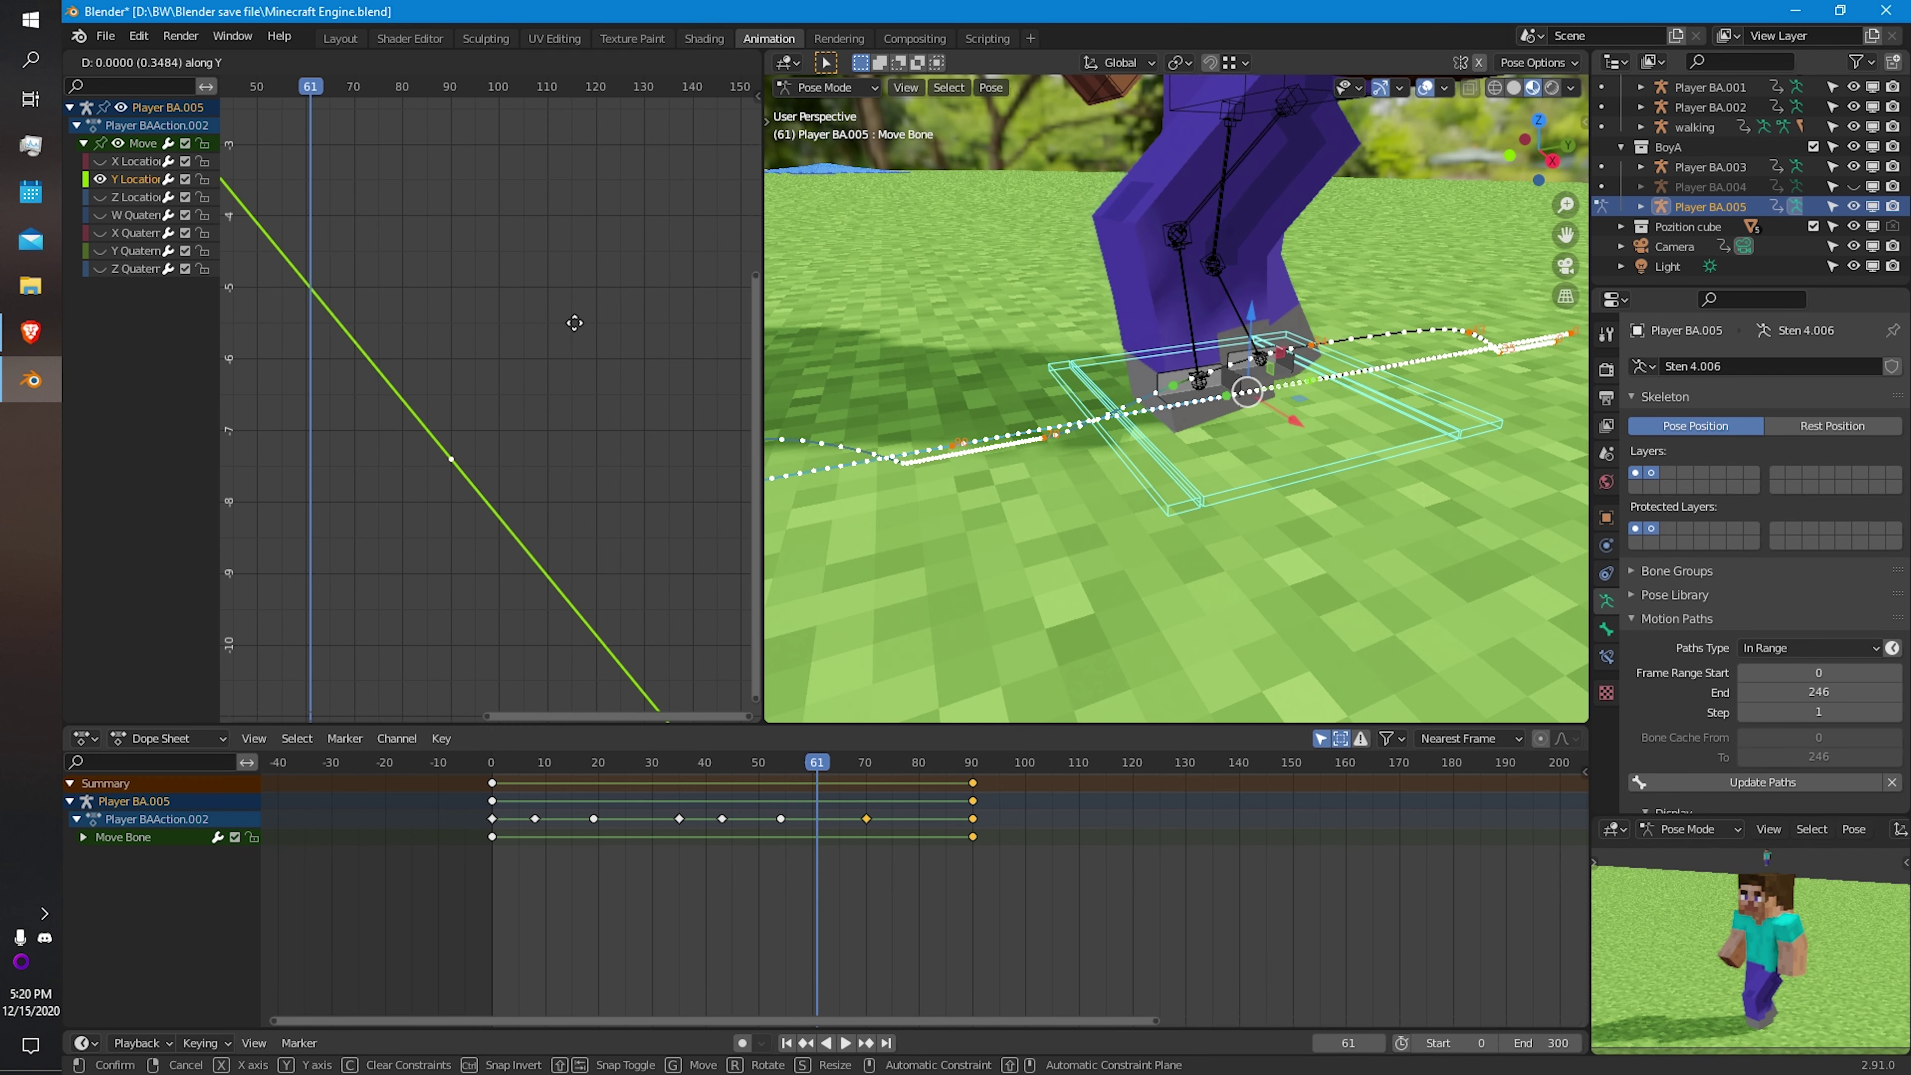
Raise the frame 90 Y Location keyframe vertically to about -6.6, checking the pose at frame 44.
left_click(586, 256)
left_click_drag(818, 762, 726, 762)
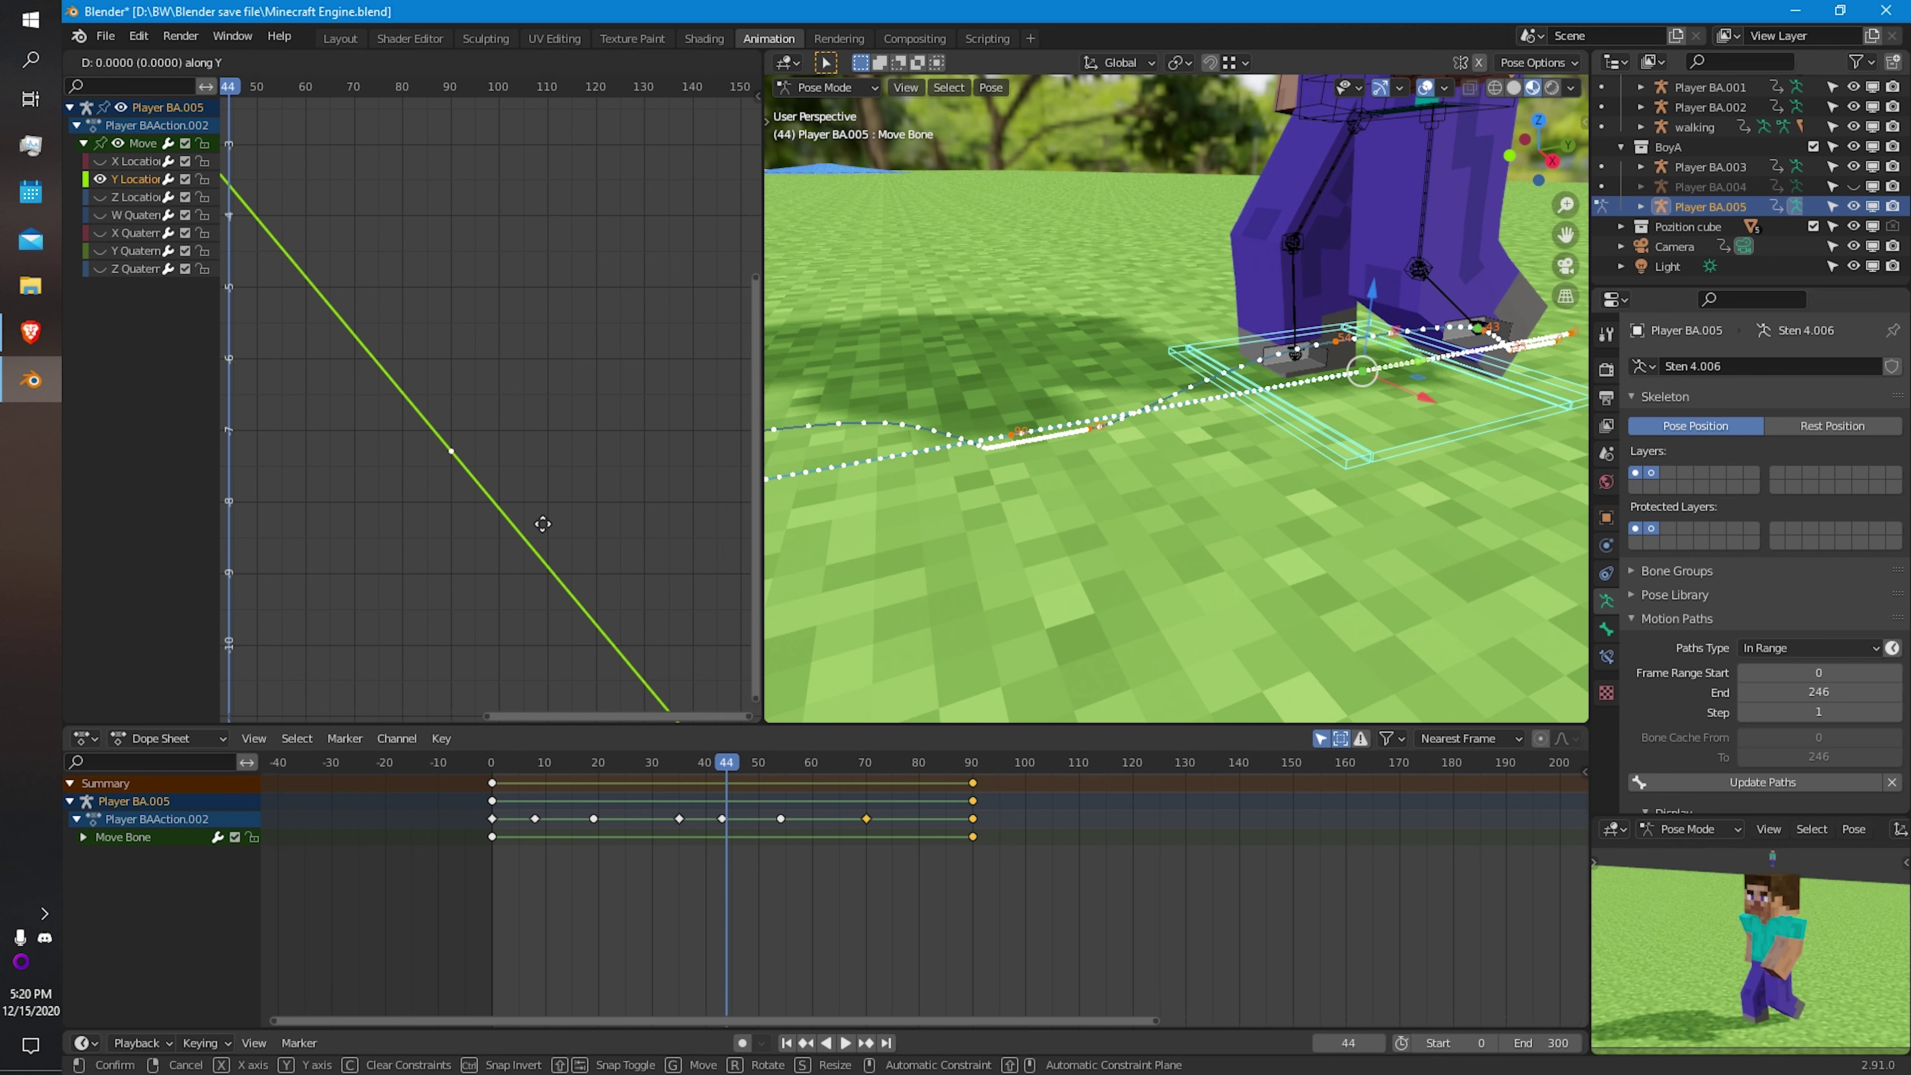
left_click(542, 473)
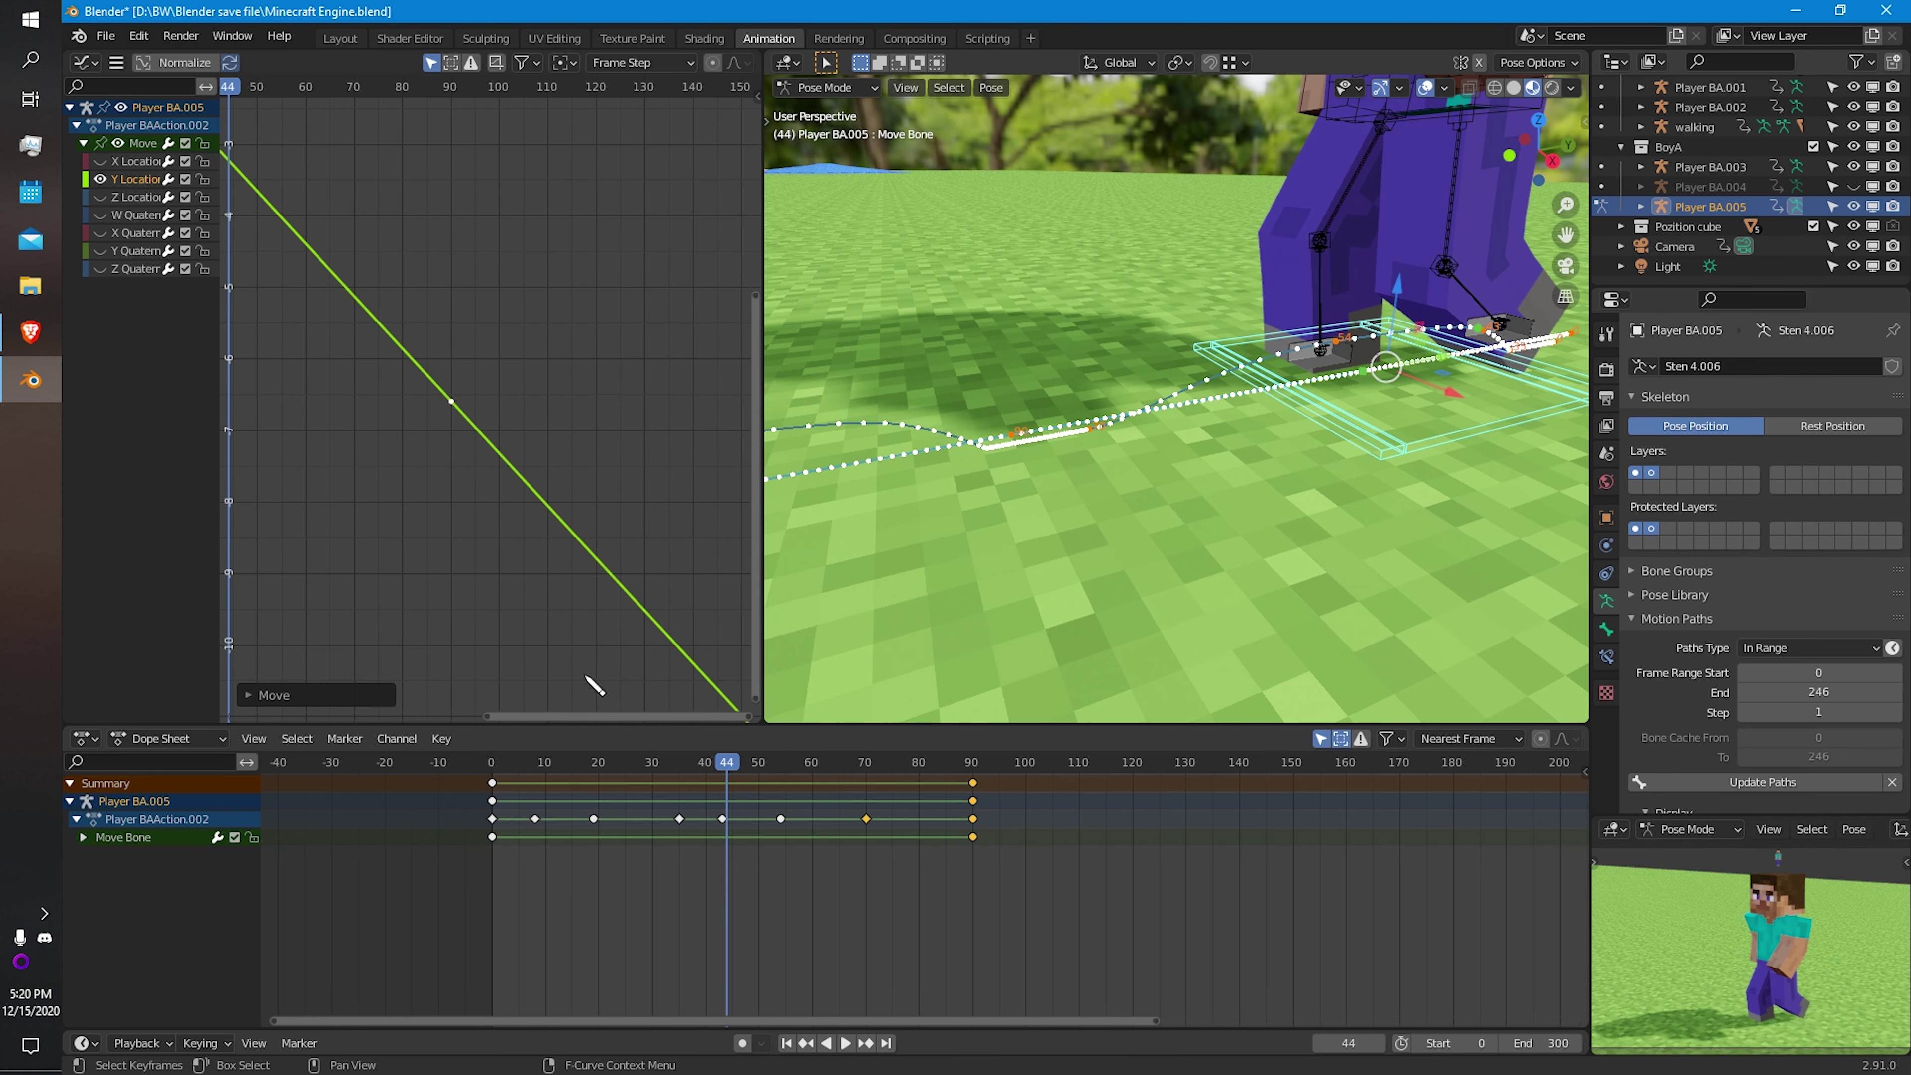
Update the motion paths and raise the frame 90 Y Location keyframe vertically to about -5.9.
left_click(1794, 785)
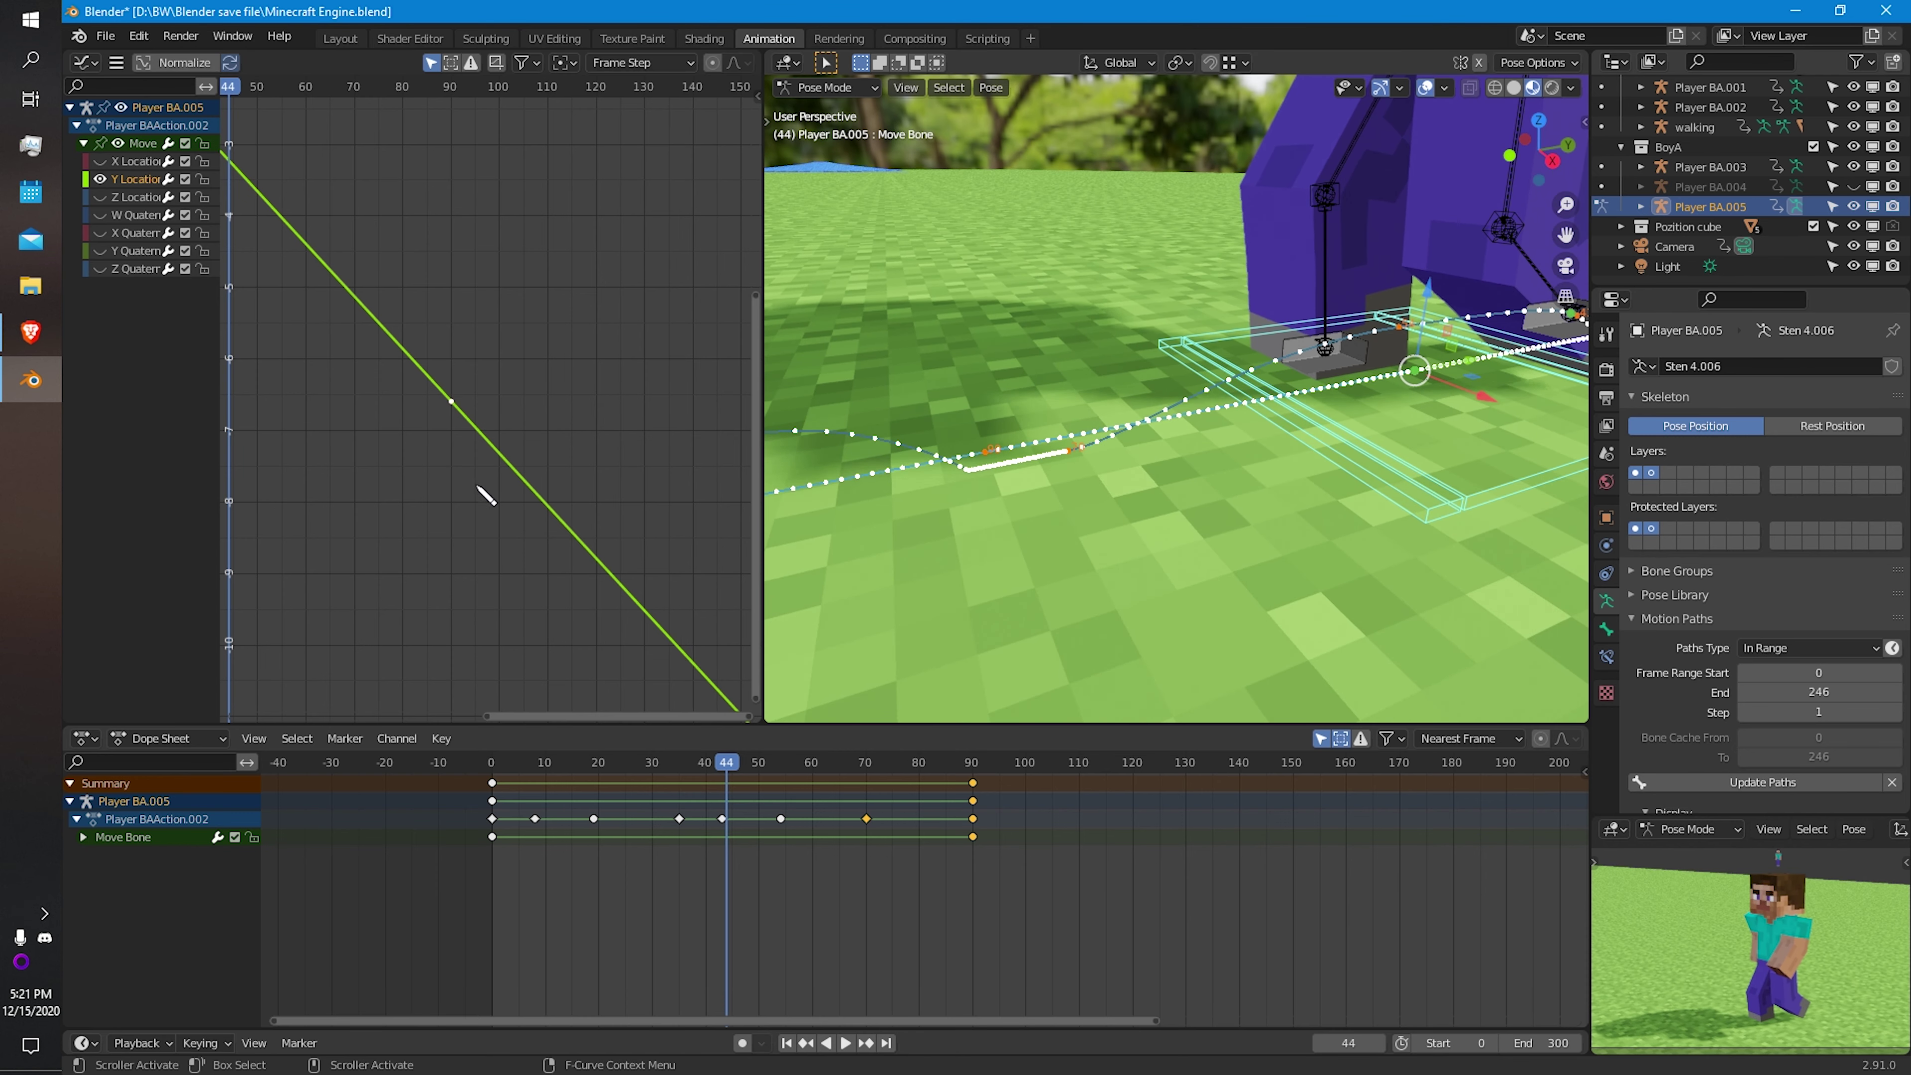
key("g")
key("y")
left_click(516, 464)
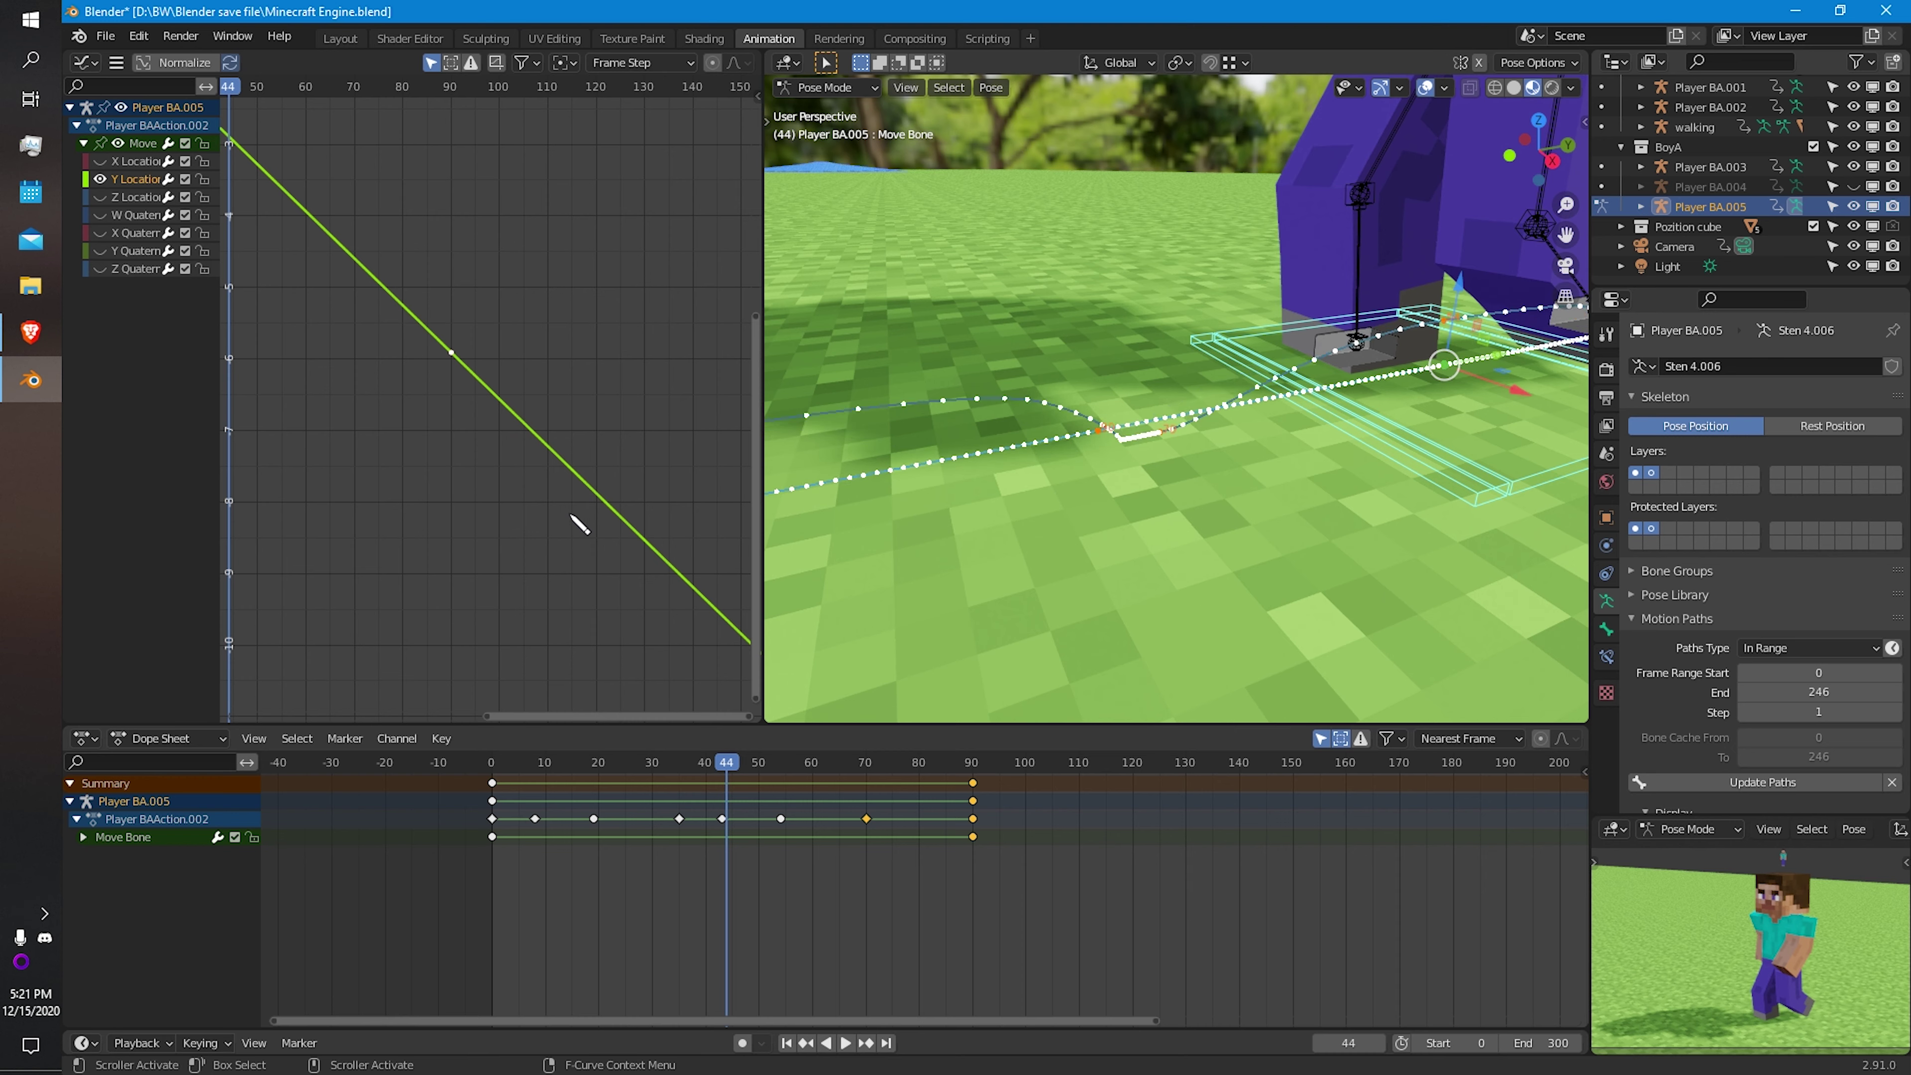
Adjust the frame 90 Y Location keyframe vertically to about -5.6, updating the motion paths between adjustments to compare the foot contact points.
scroll(1202, 537, "up", 2)
key("g")
key("y")
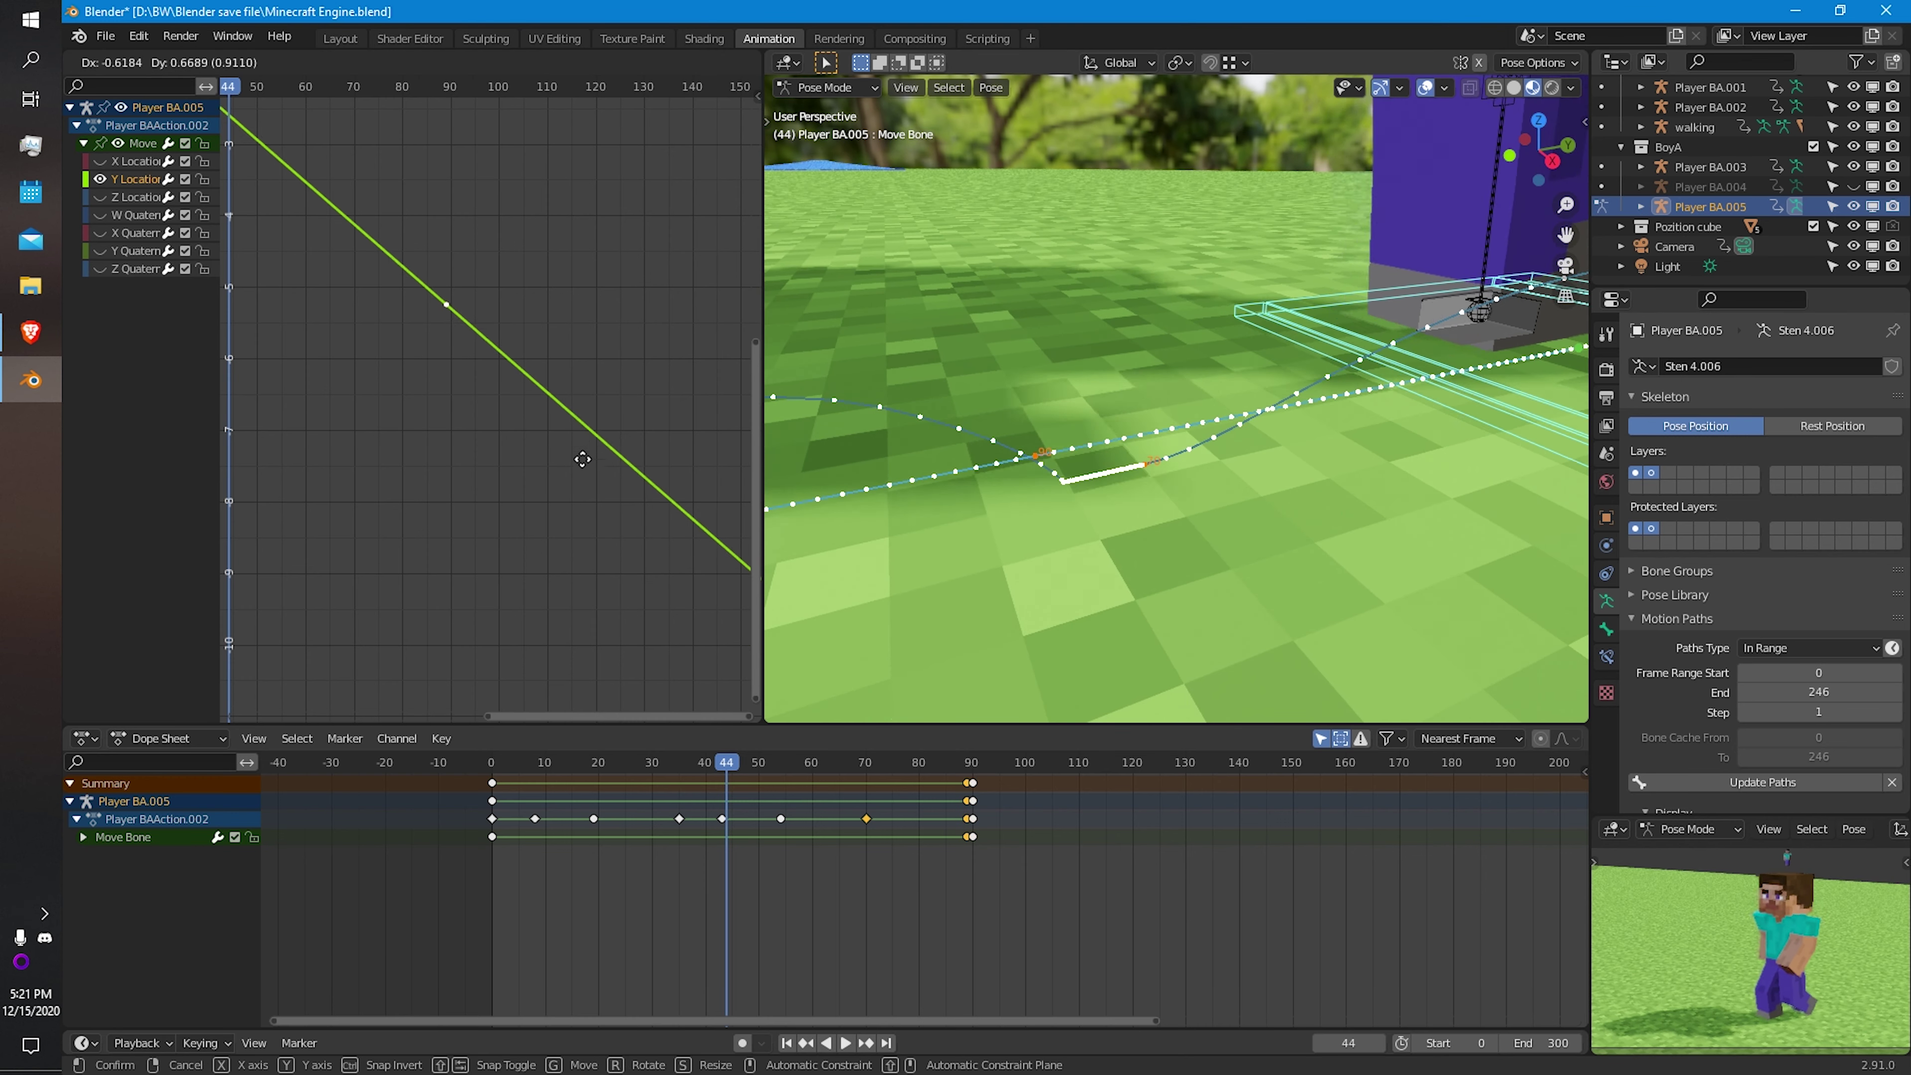
left_click(593, 426)
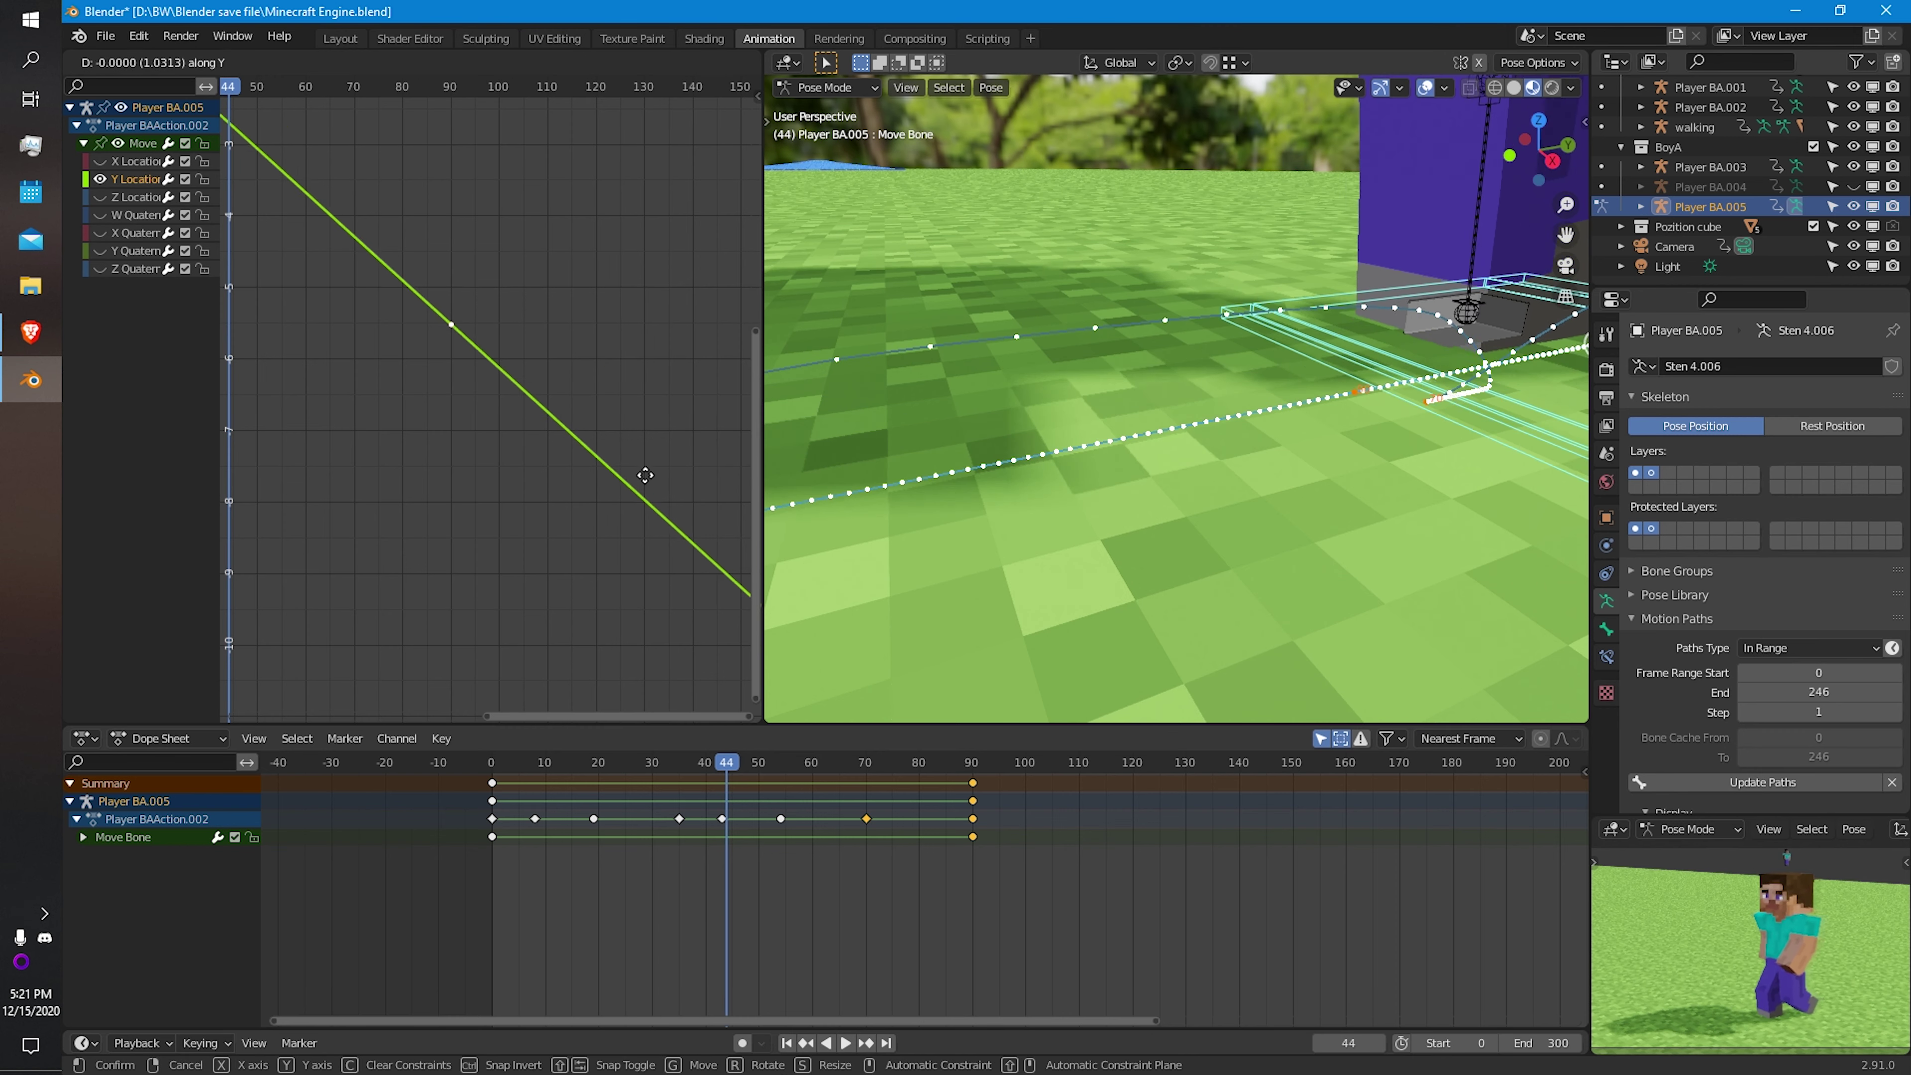
left_click(649, 498)
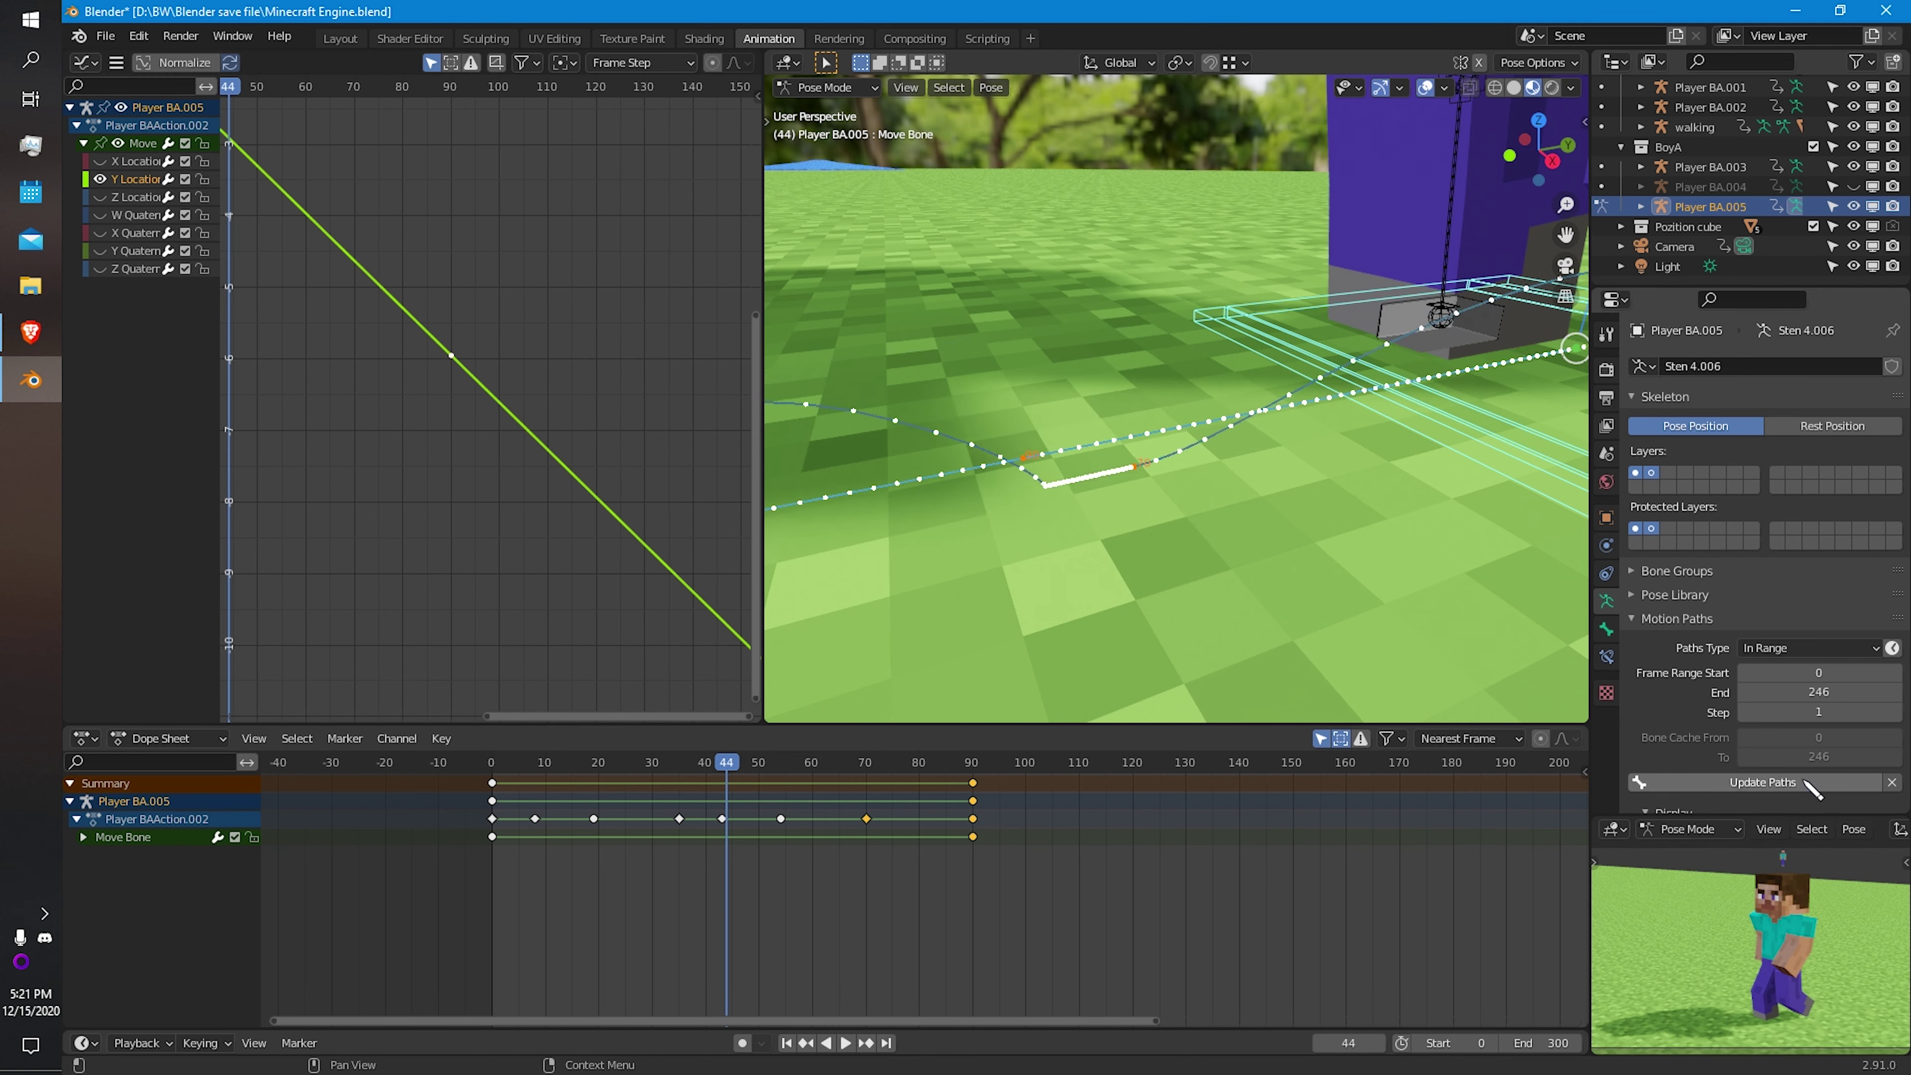
key("g")
key("y")
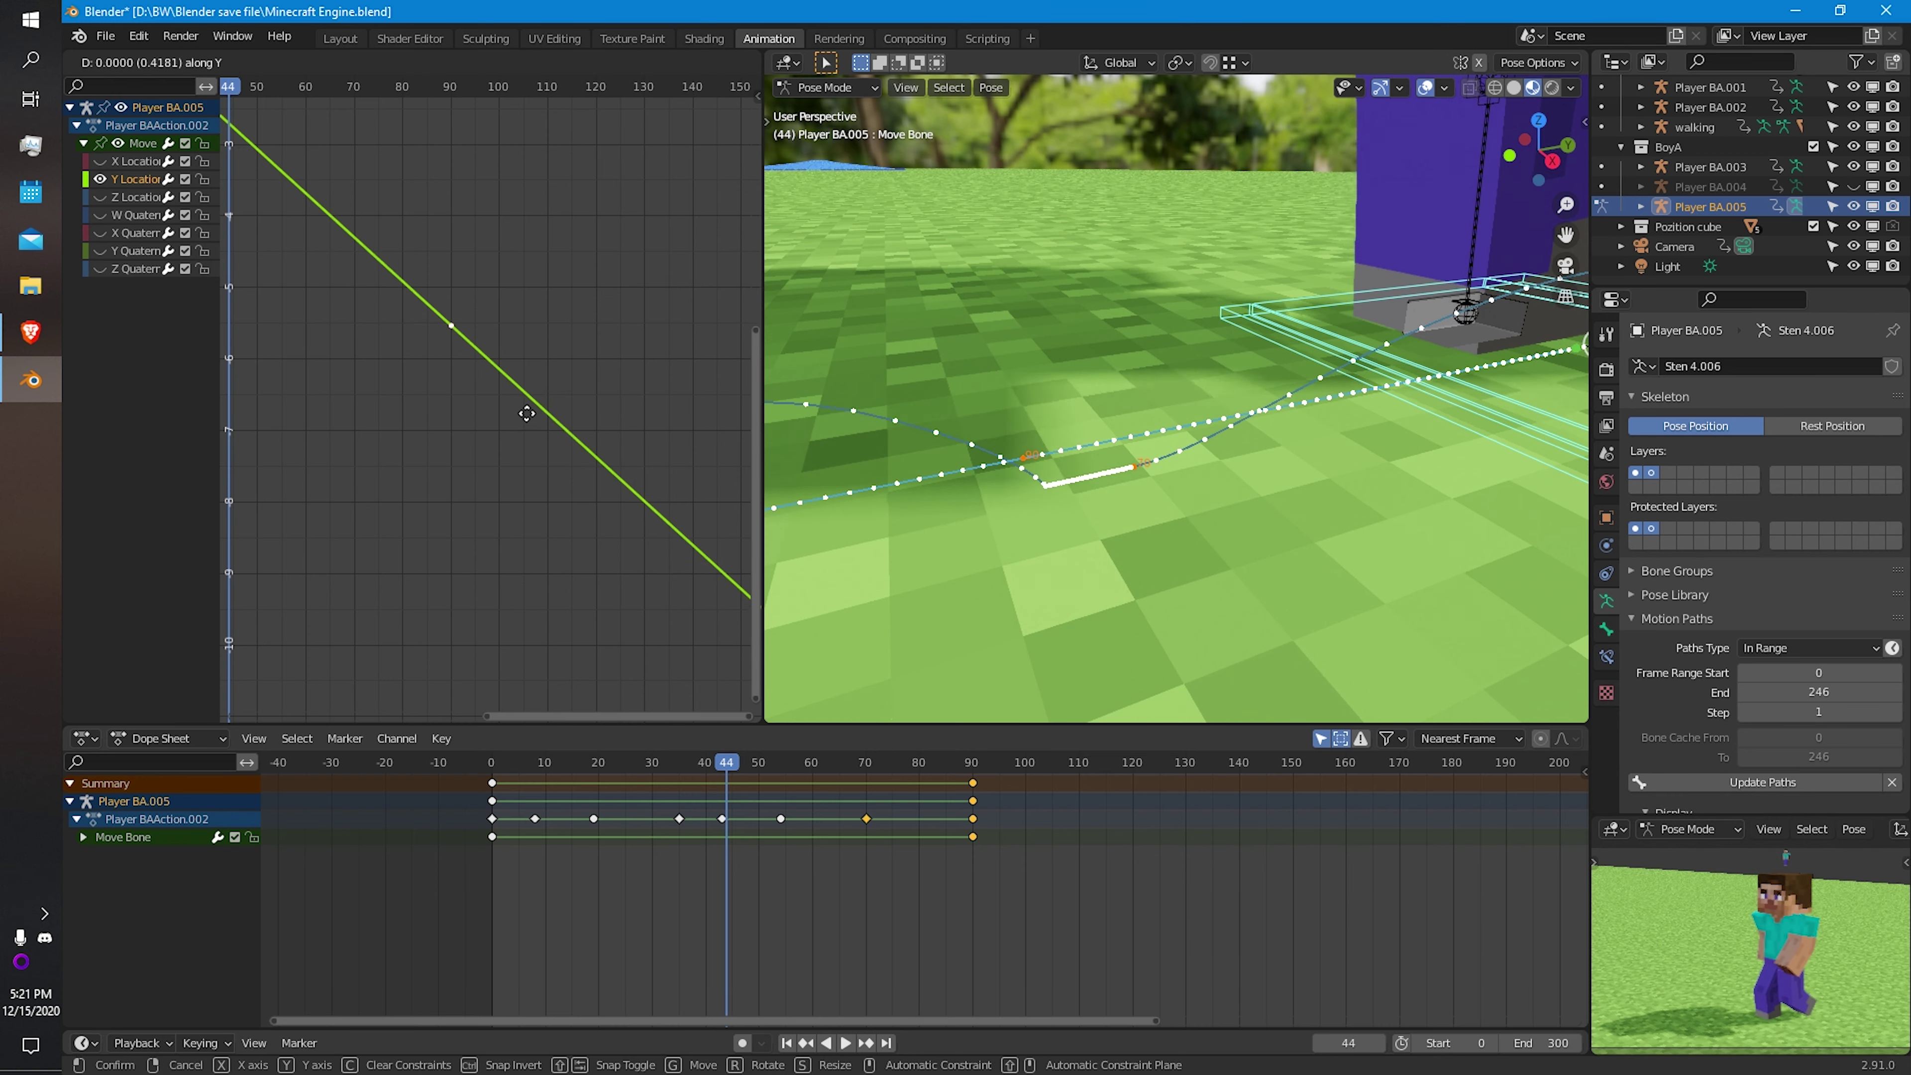
left_click(715, 474)
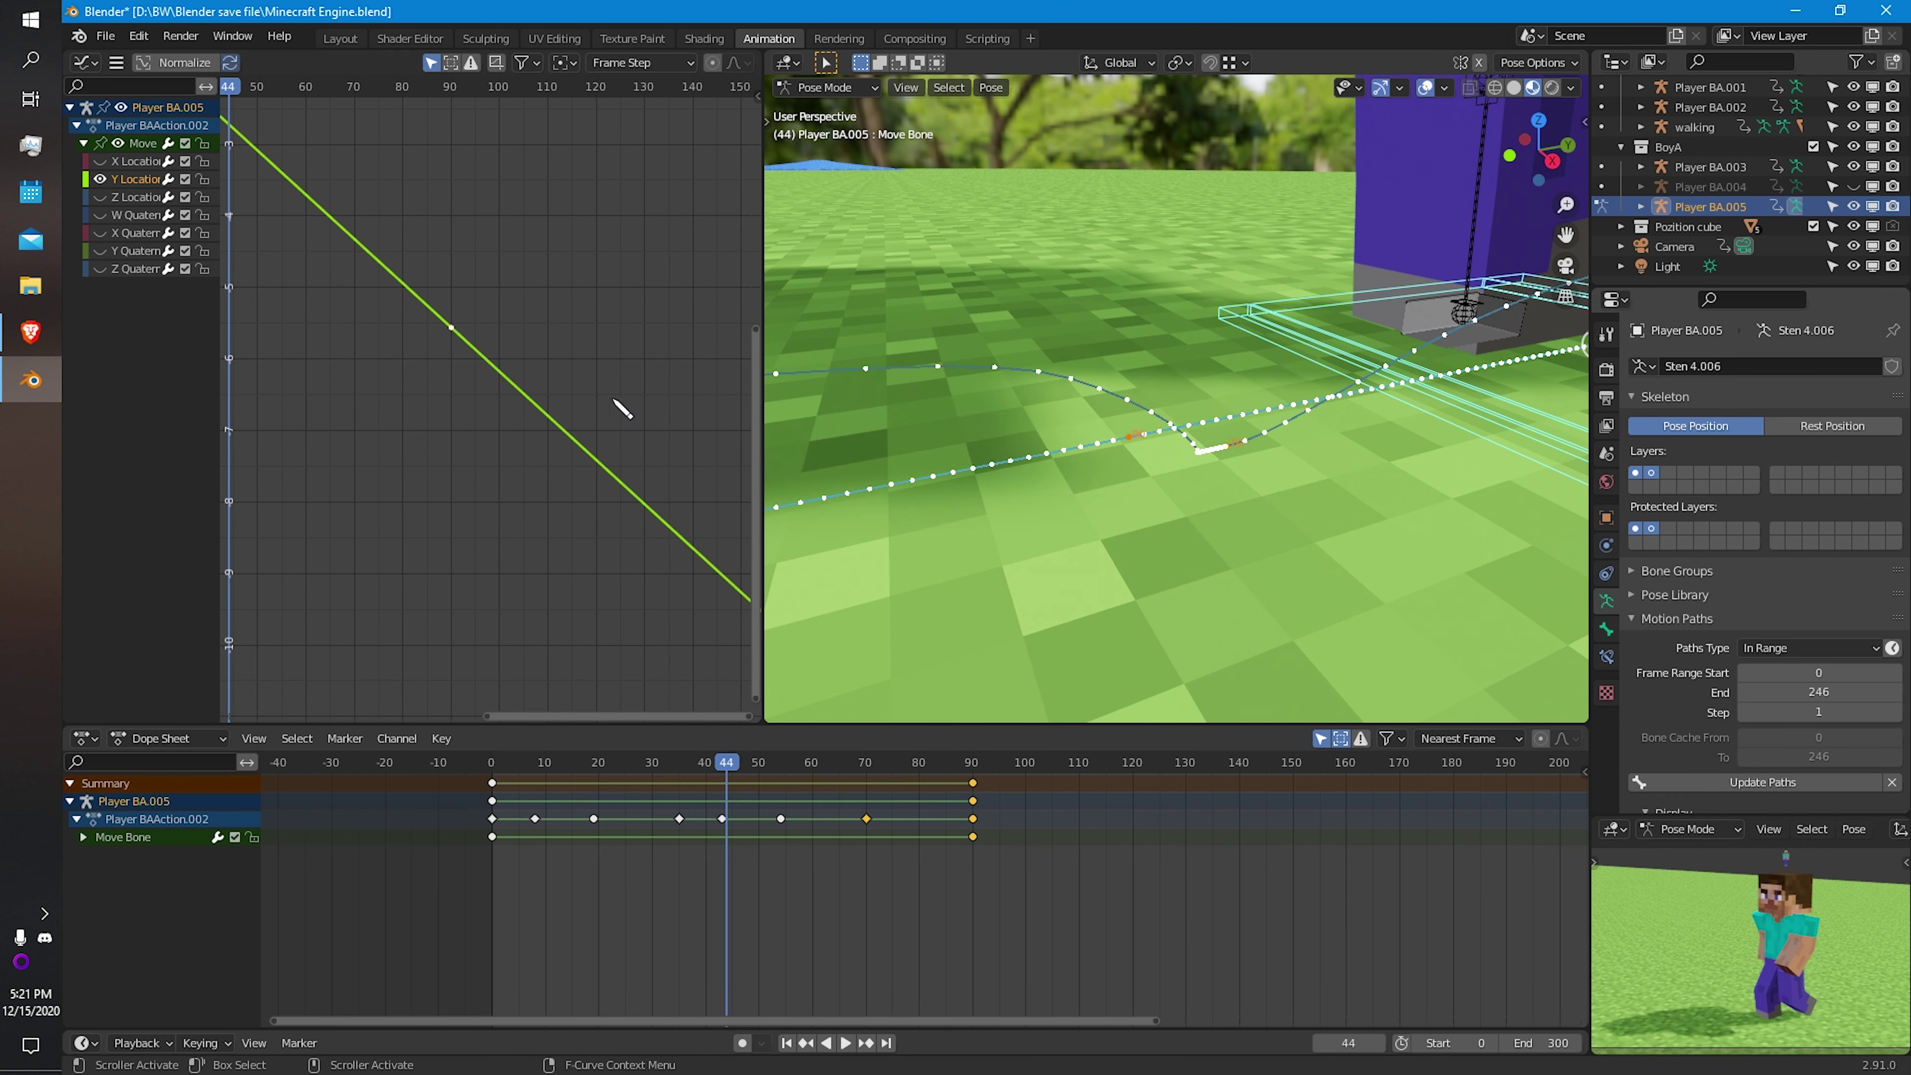
Fine-tune the frame 90 Y Location keyframe vertically to about -5.3 and update the motion paths.
middle_click_drag(622, 408, 616, 531)
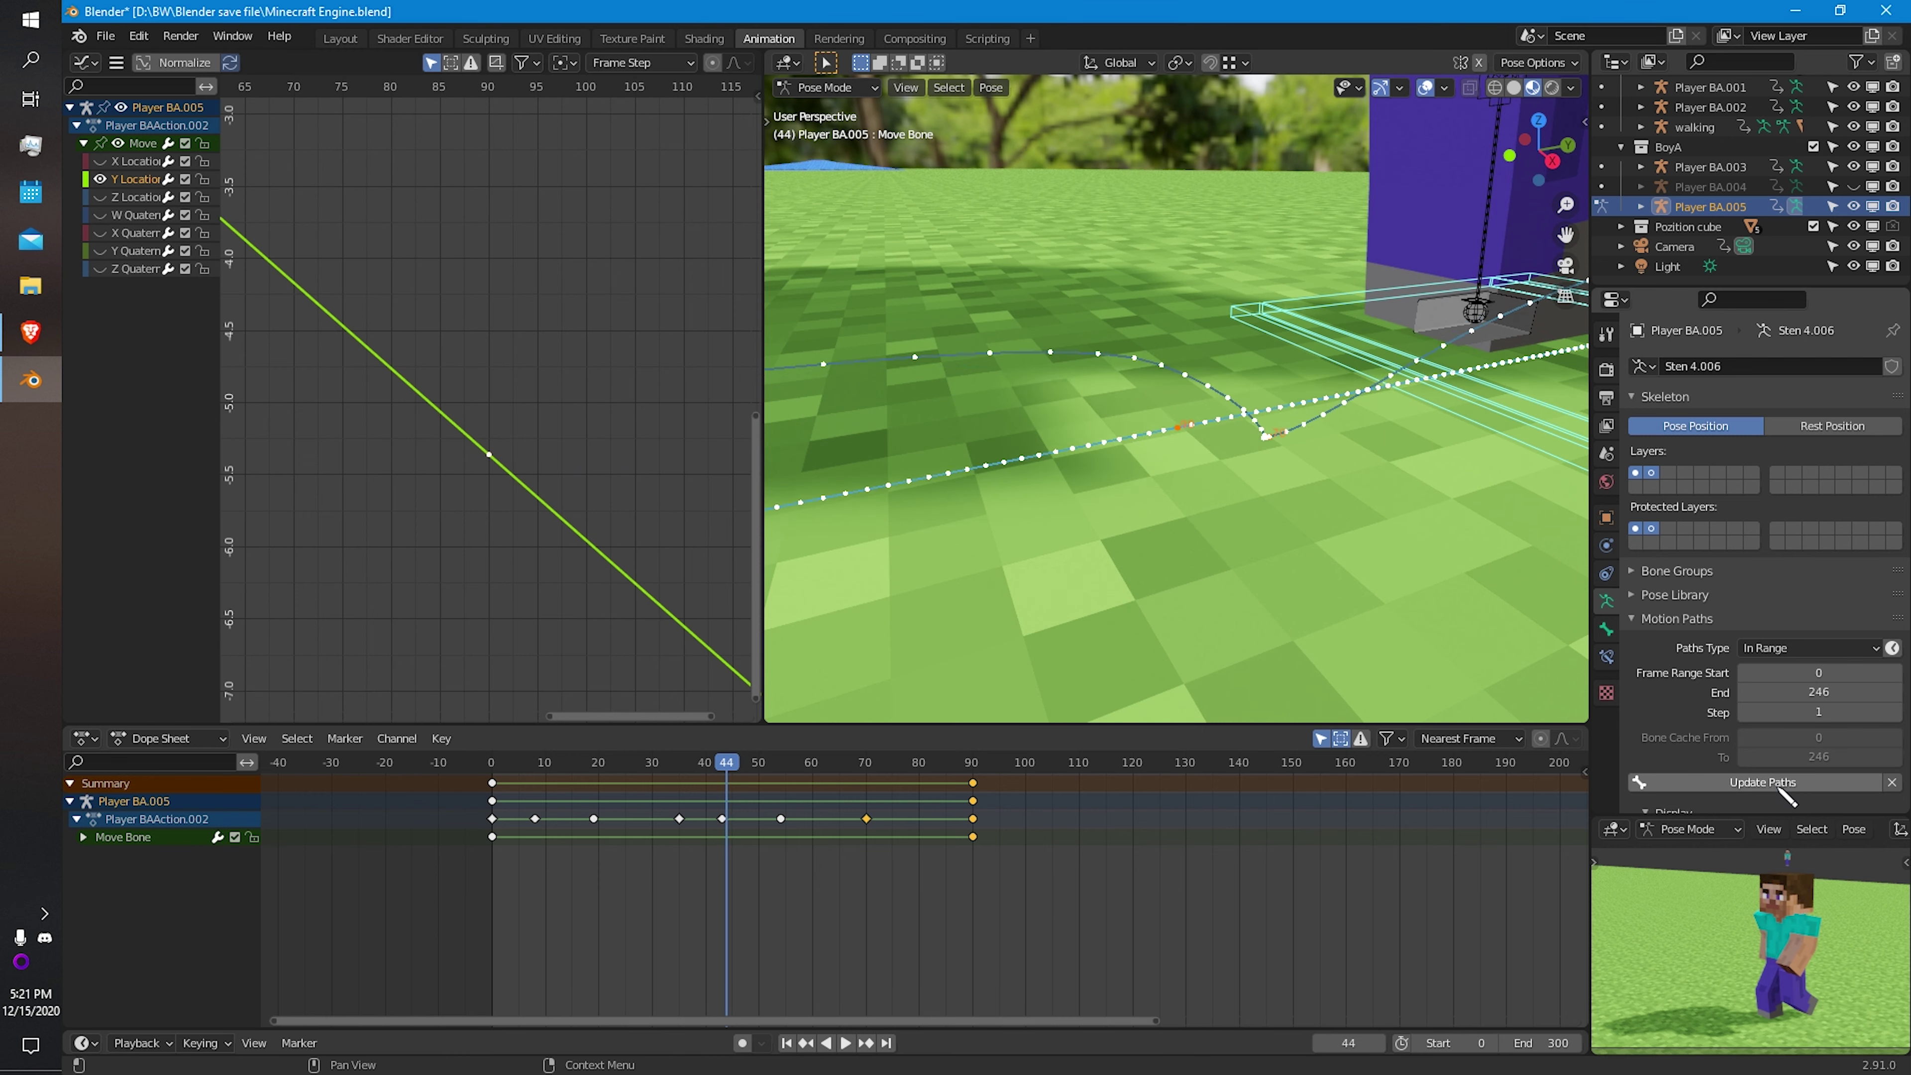
key("g")
left_click(617, 596)
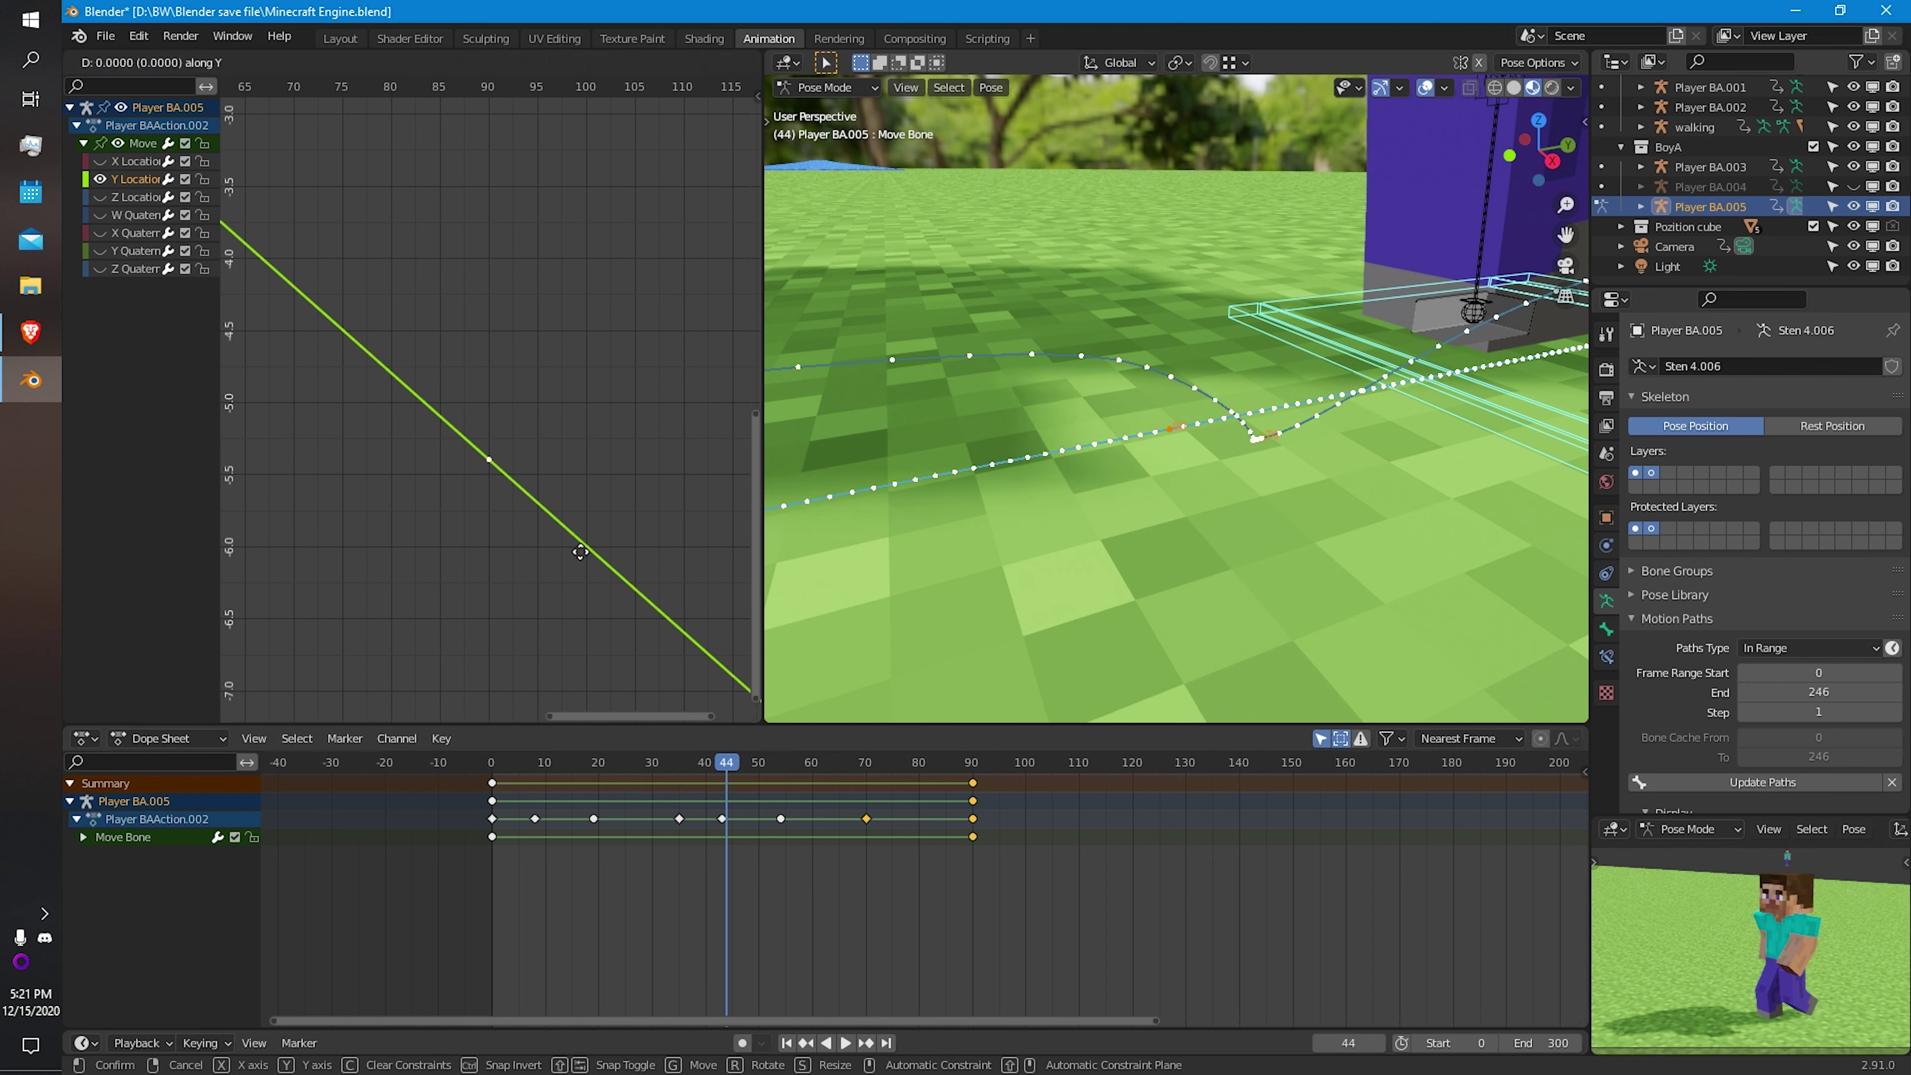
key("g")
left_click(579, 479)
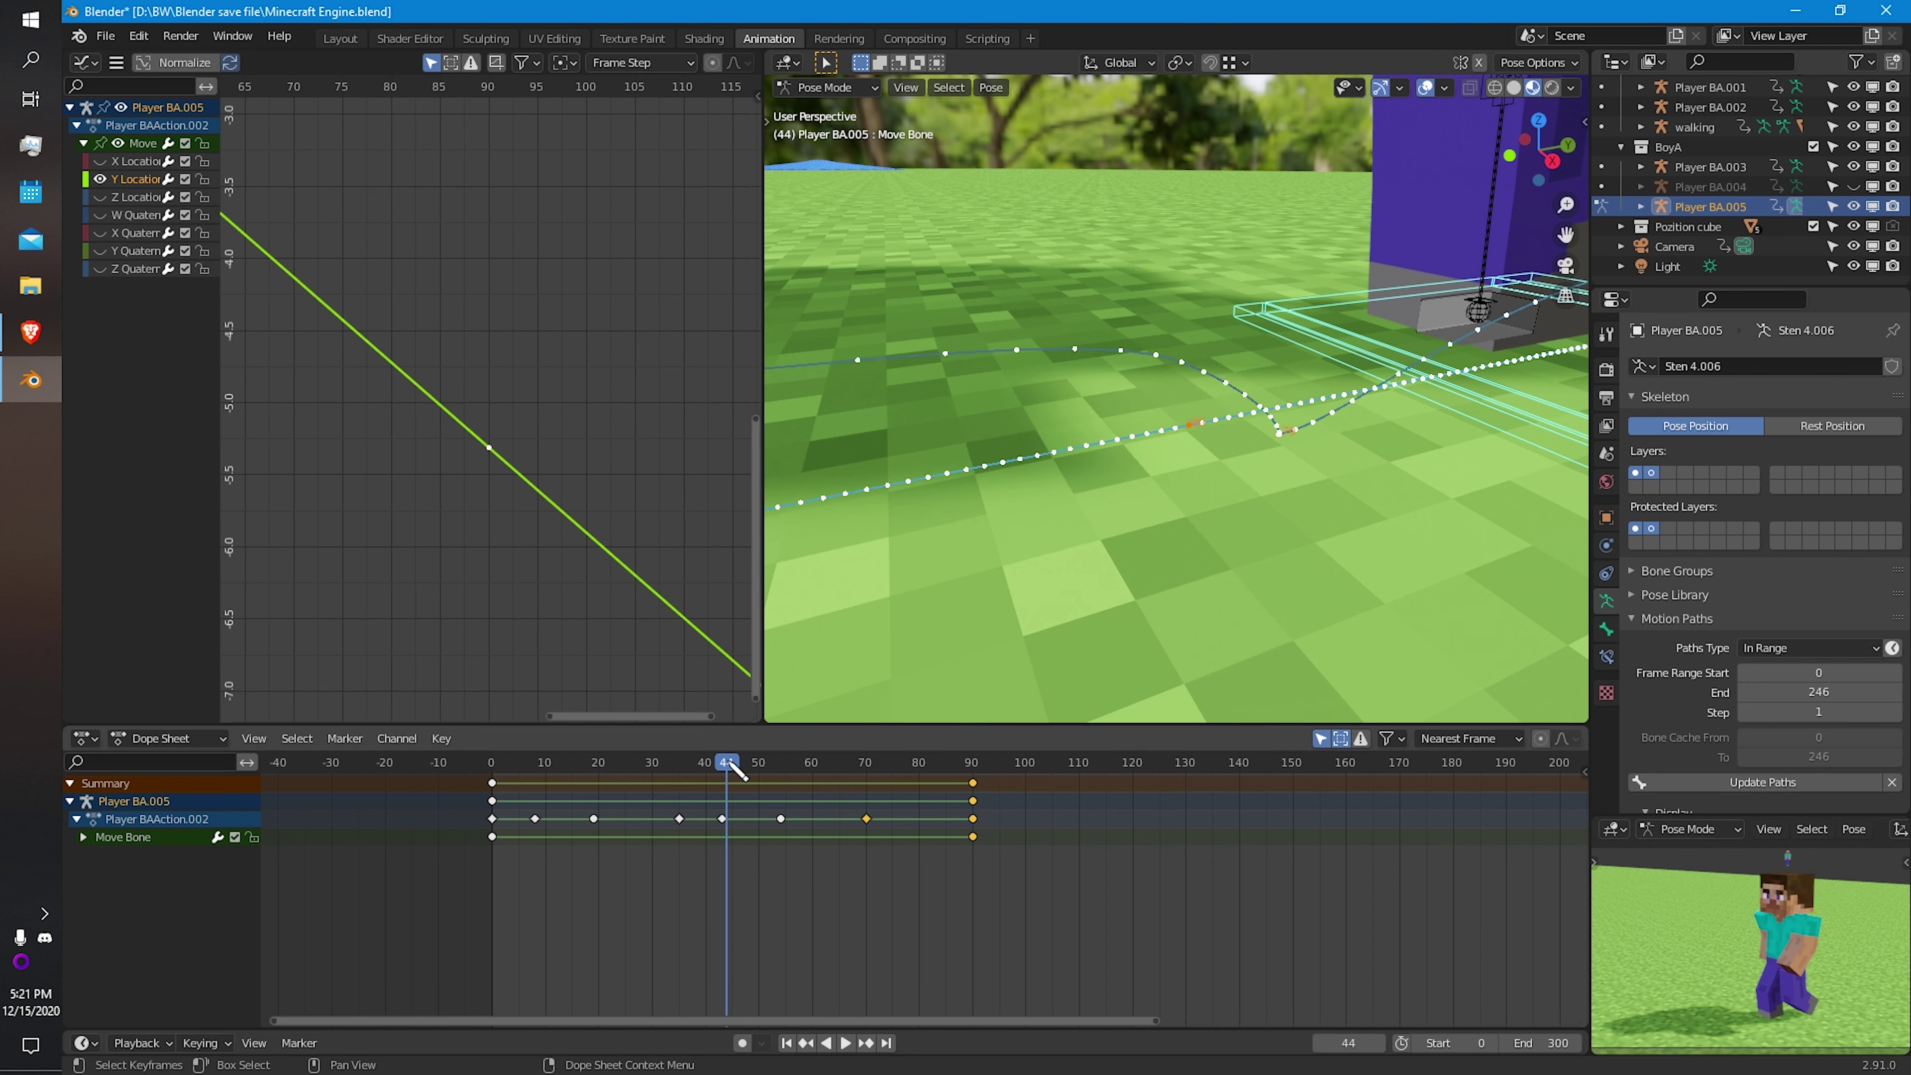
Play and scrub the walk to check the planted foot against the motion path, and return to frame 0.
key("space")
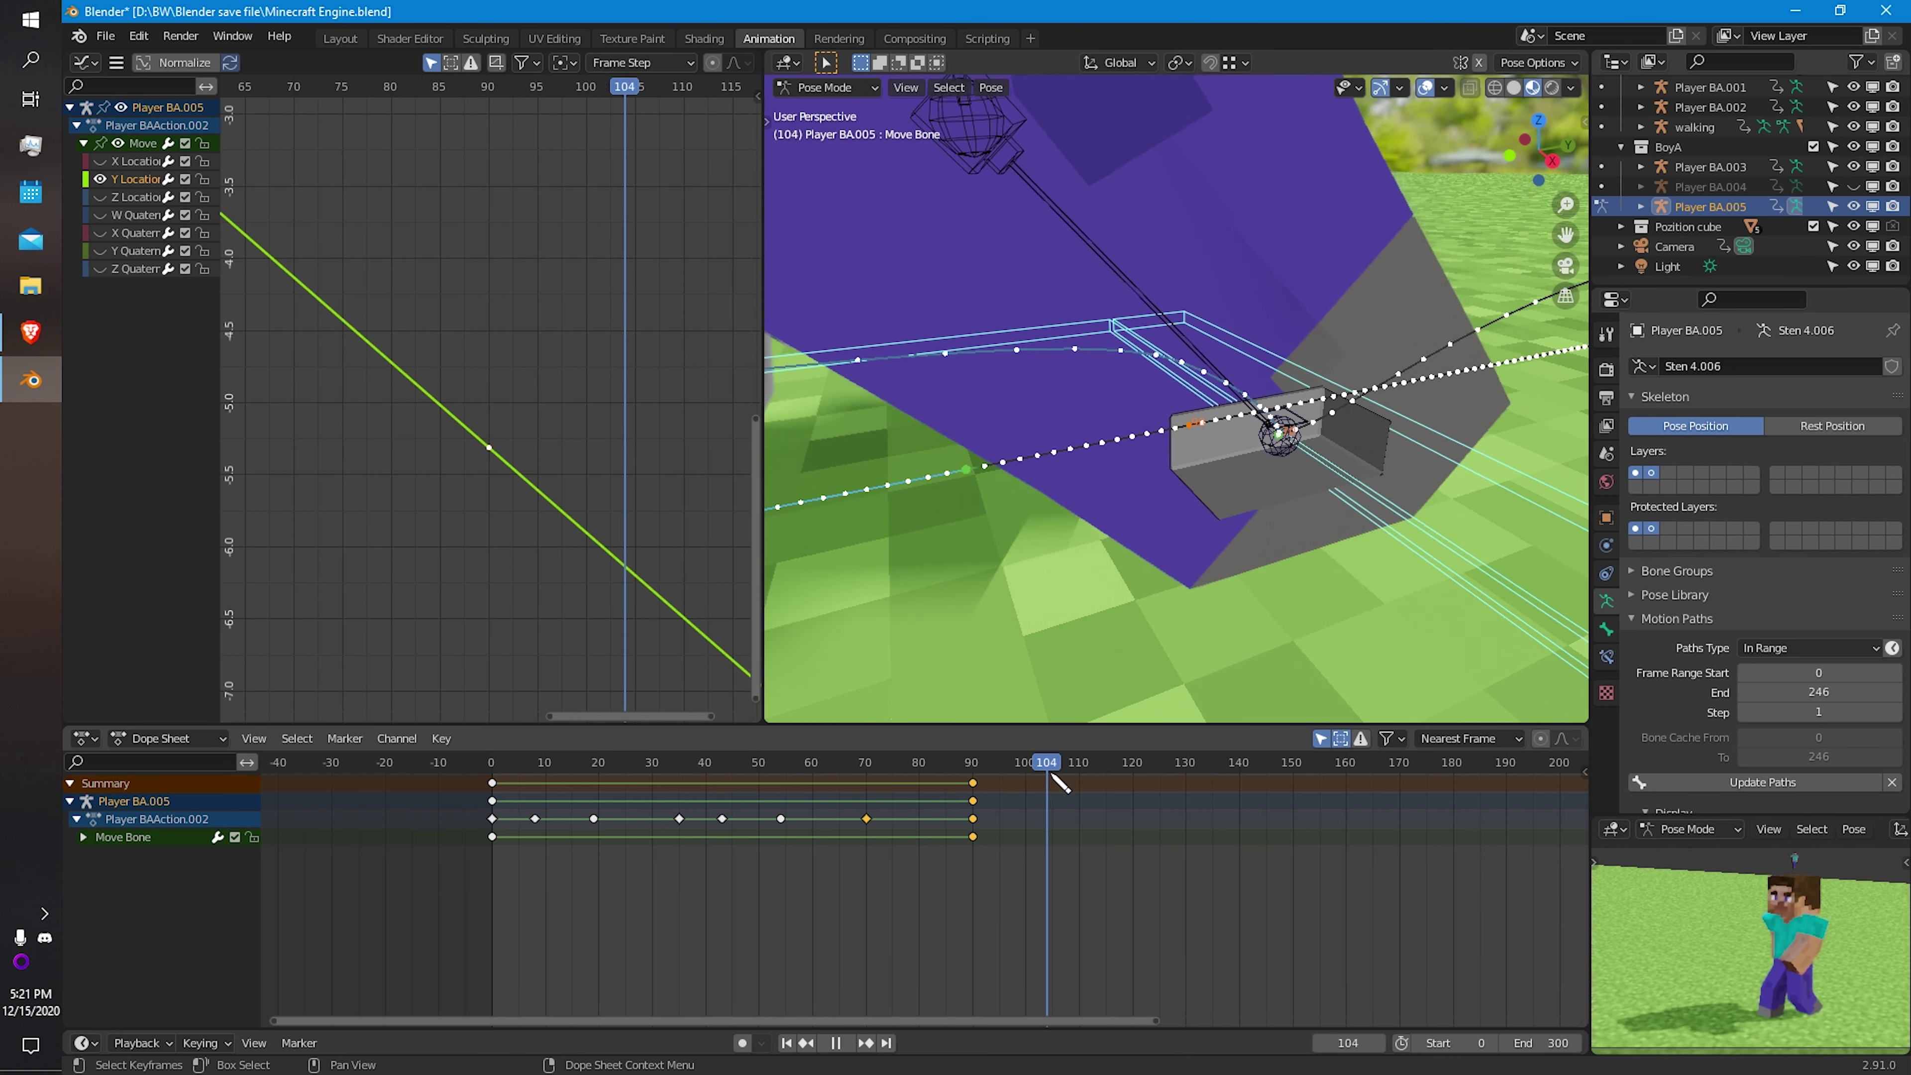
key("Escape")
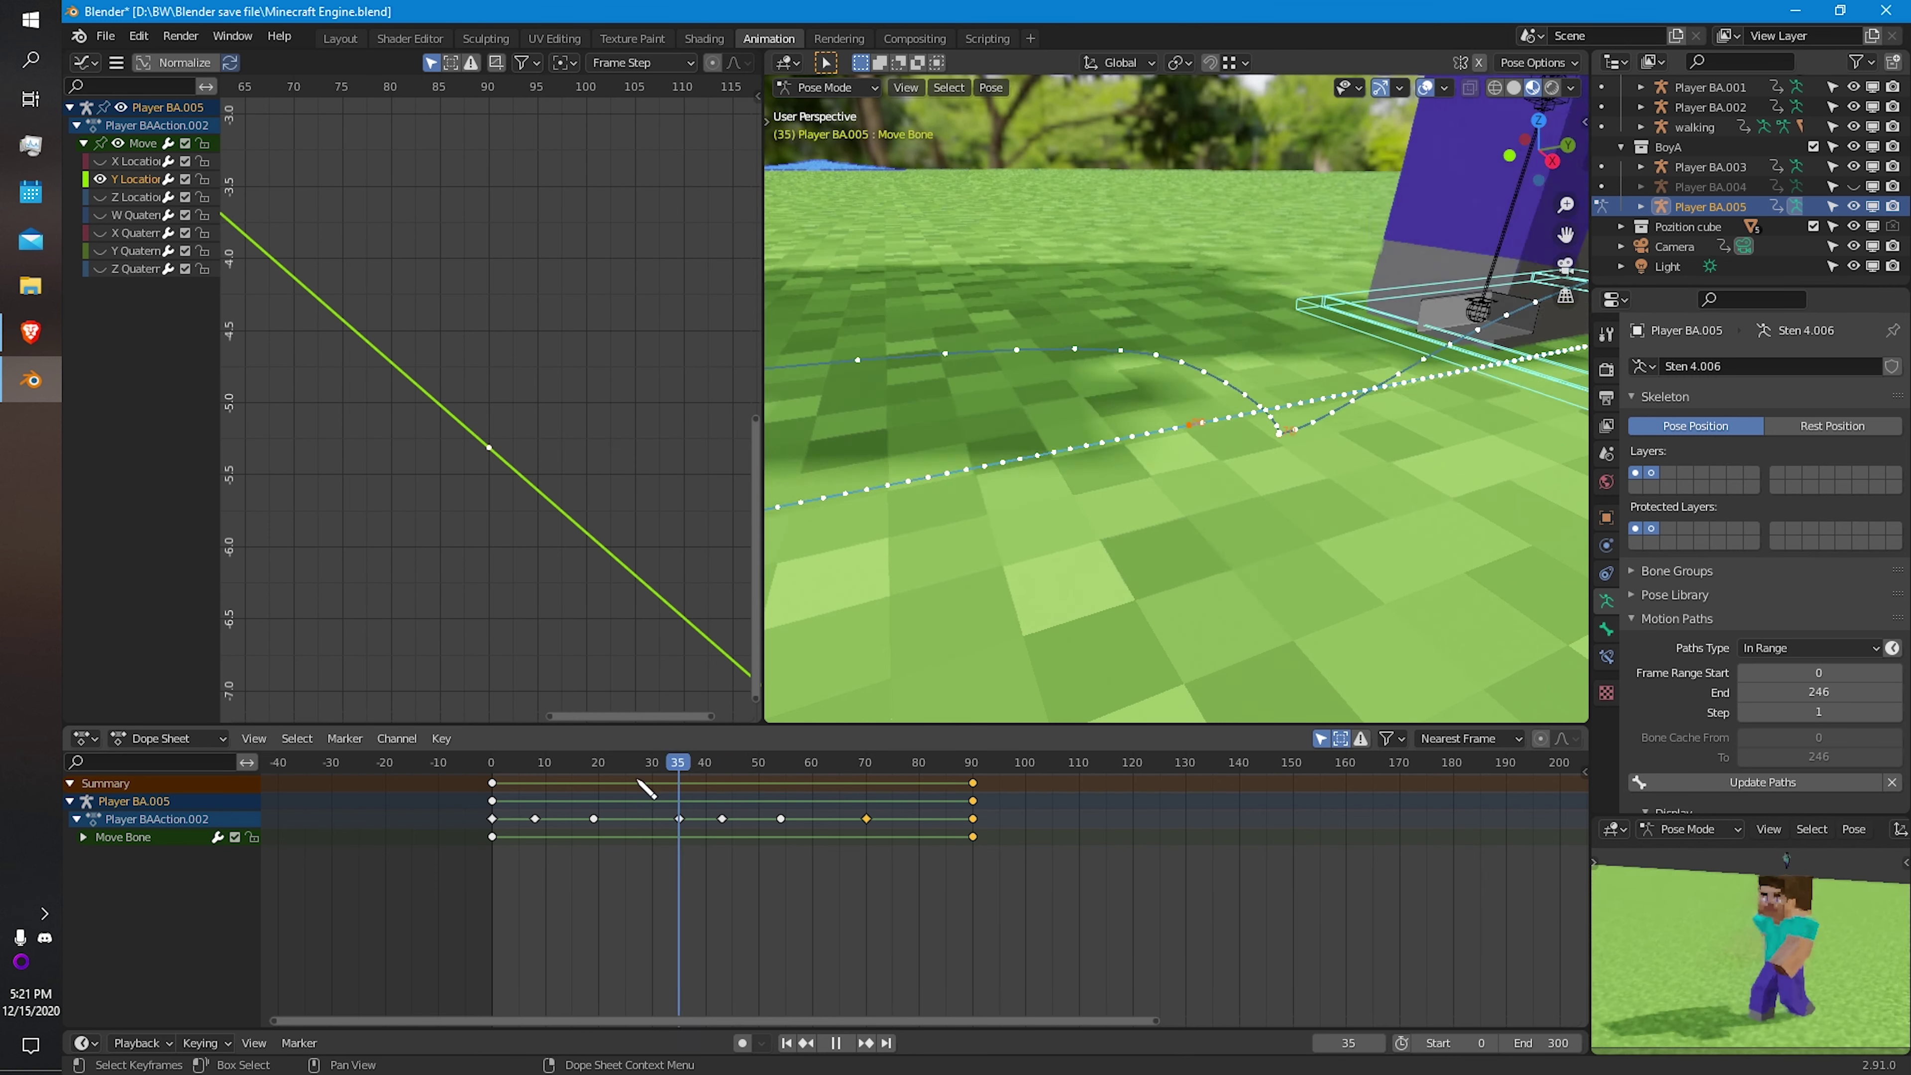
key("shift+Left")
Clear the motion paths and play the walk from frame 0 with the whole character in view.
middle_click_drag(1091, 572, 1324, 566)
left_click(1892, 782)
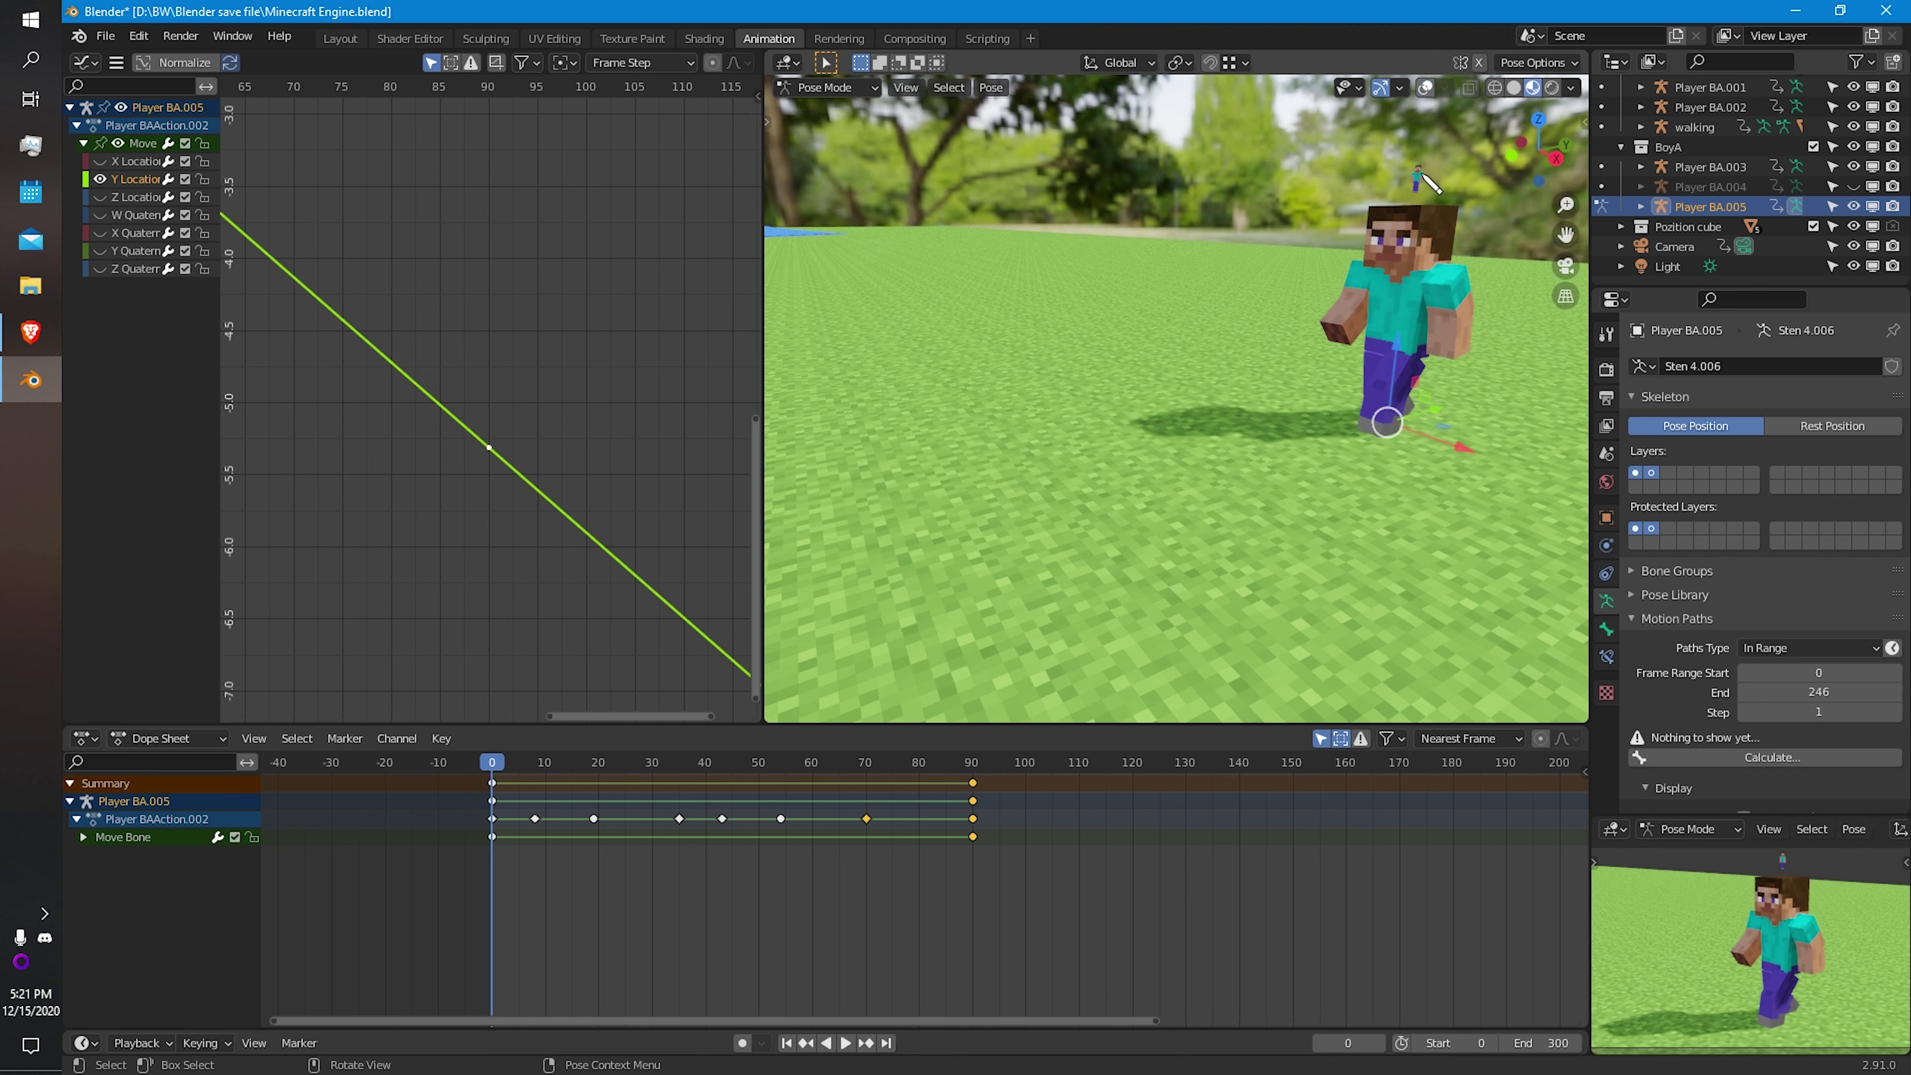
key("space")
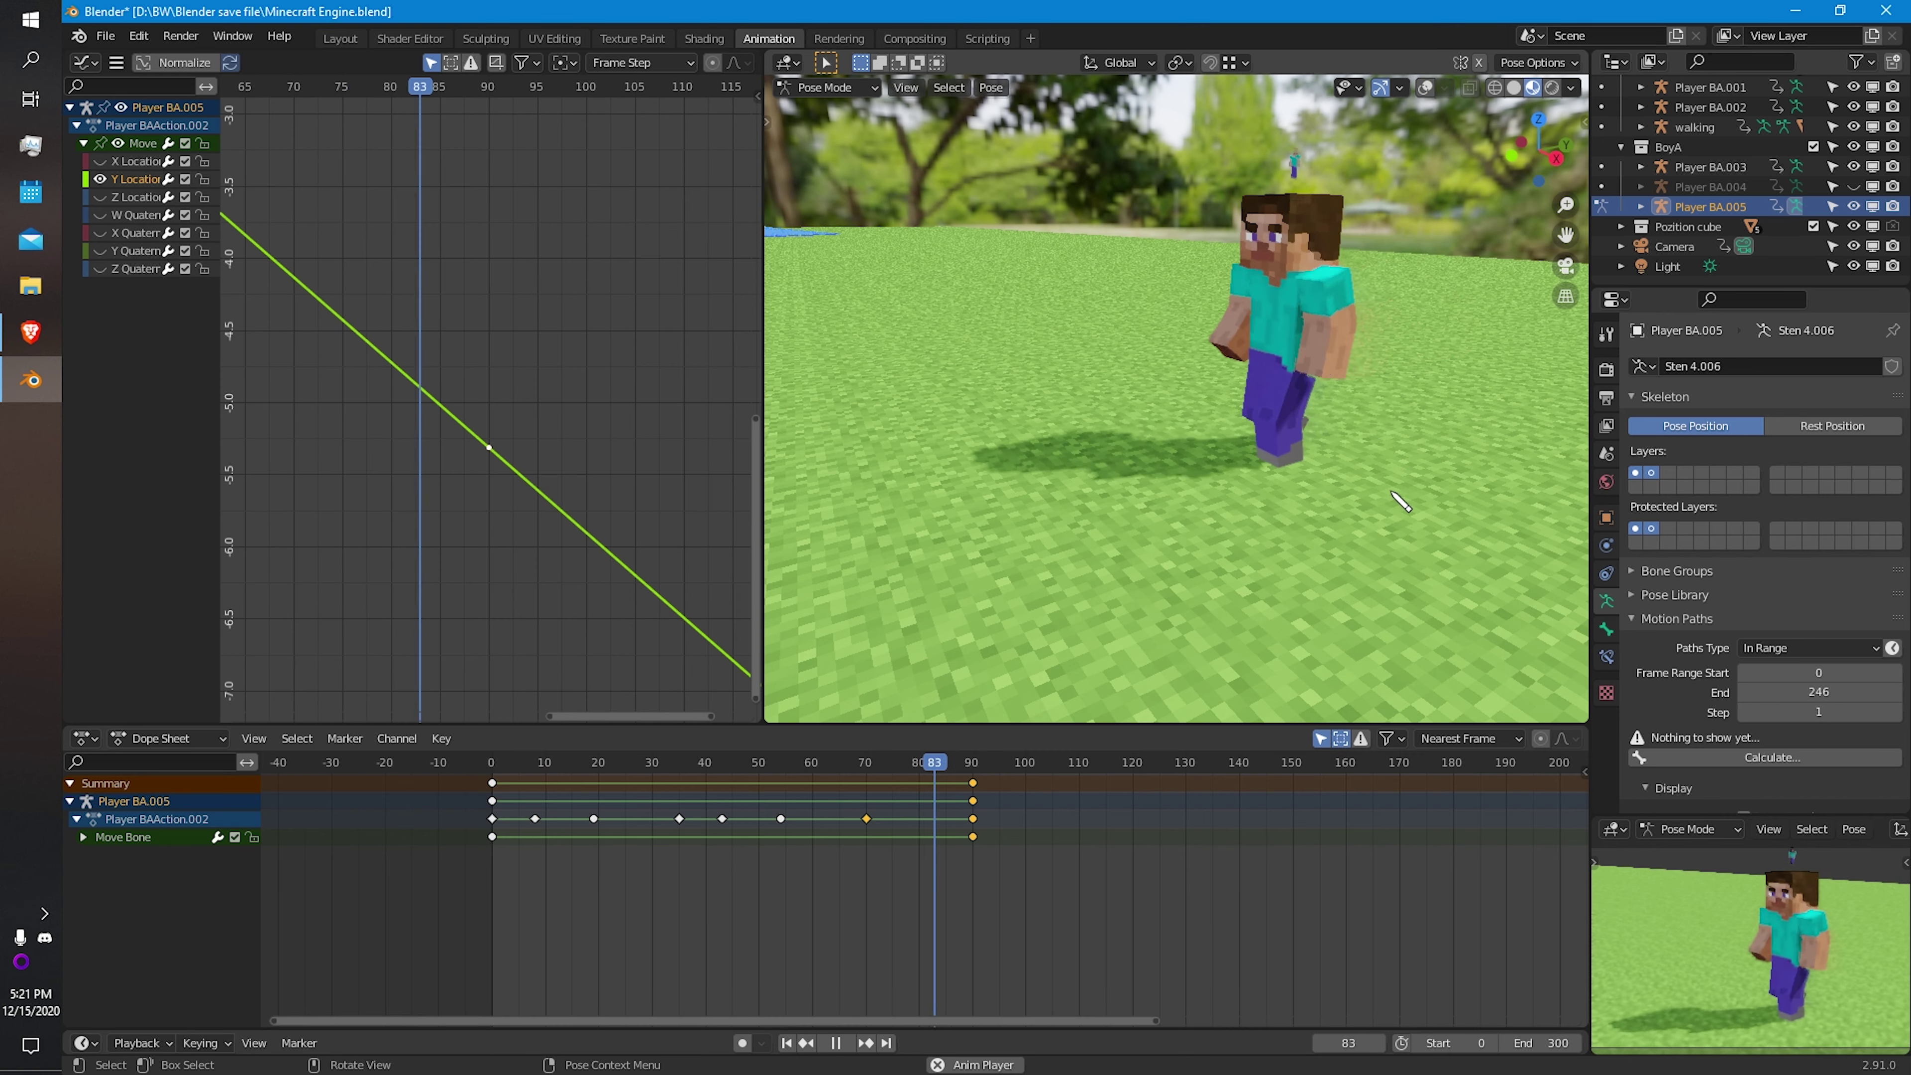